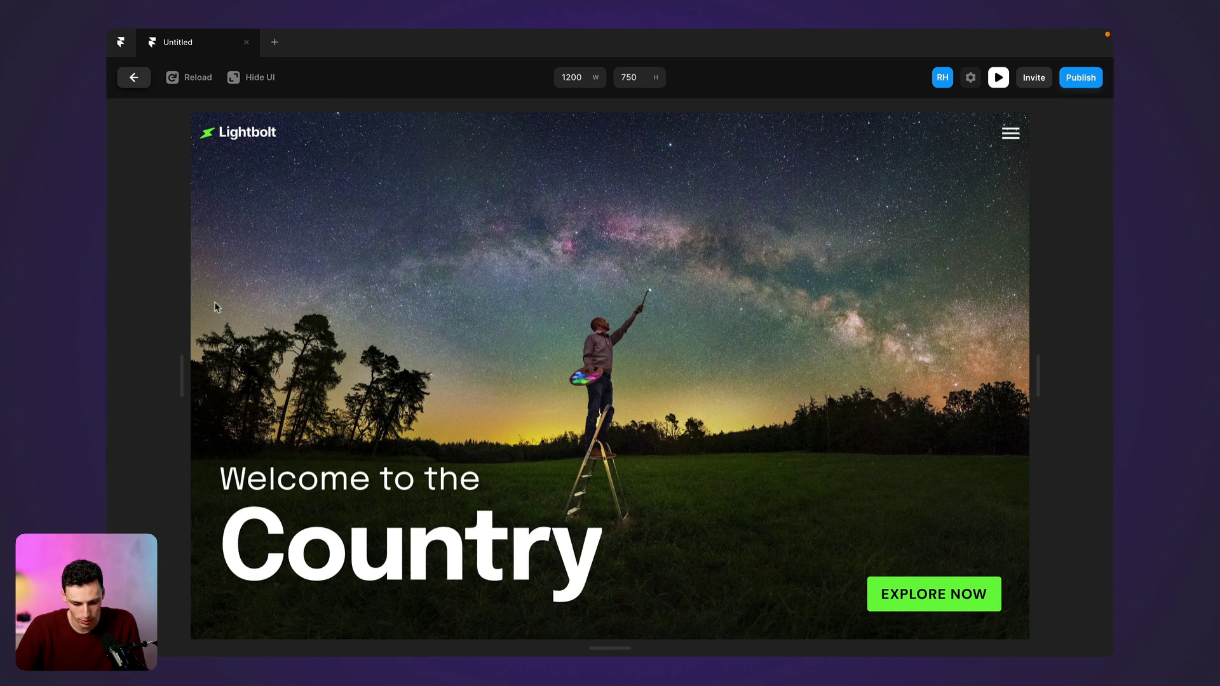
Step: Select the hero Content frame and review its 100vh height, image fill and 40 padding
click(133, 77)
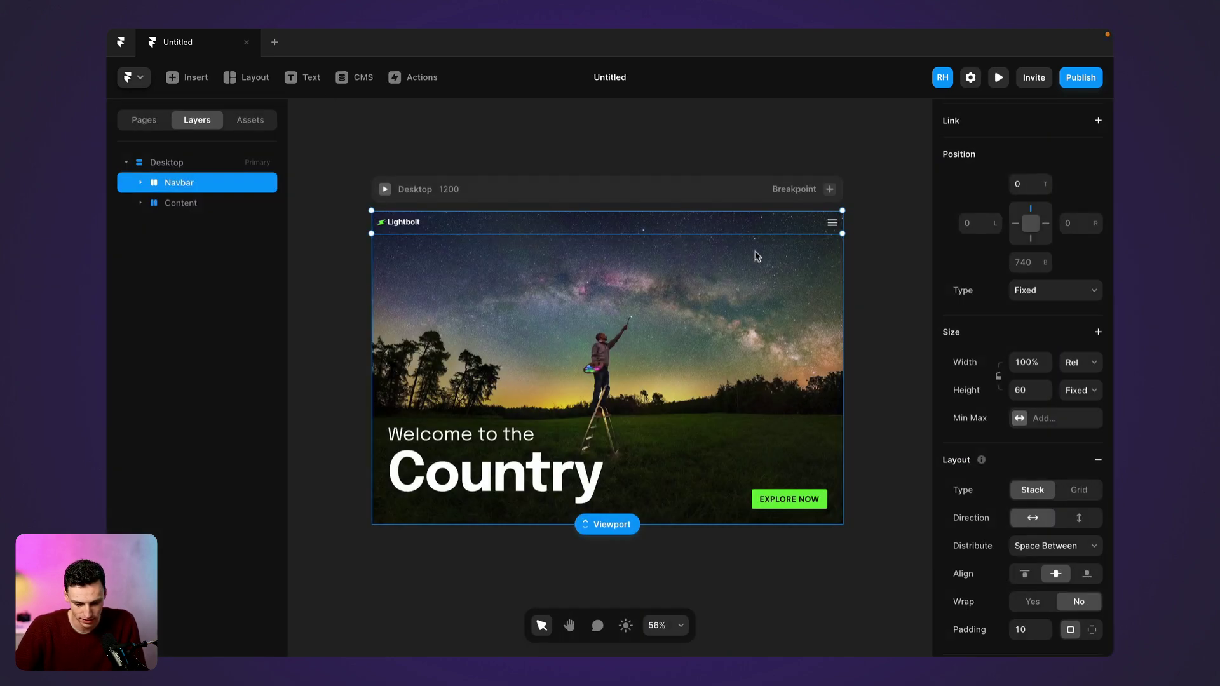
click(562, 326)
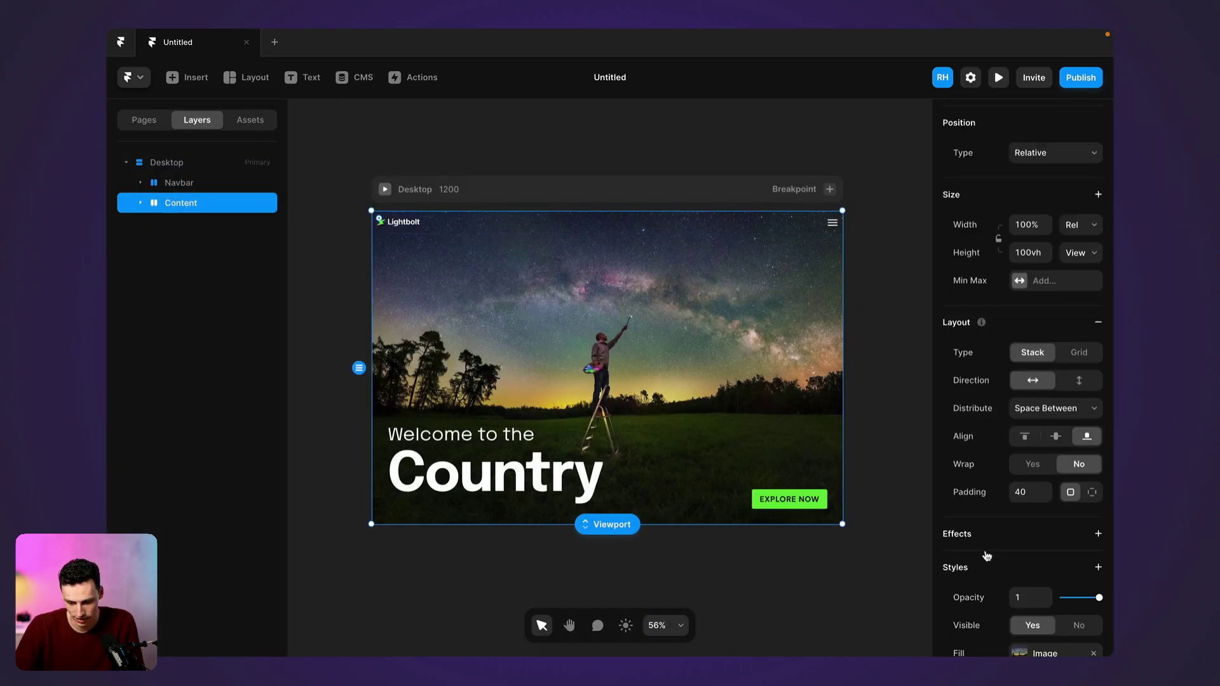
scroll(987, 556, down, 3)
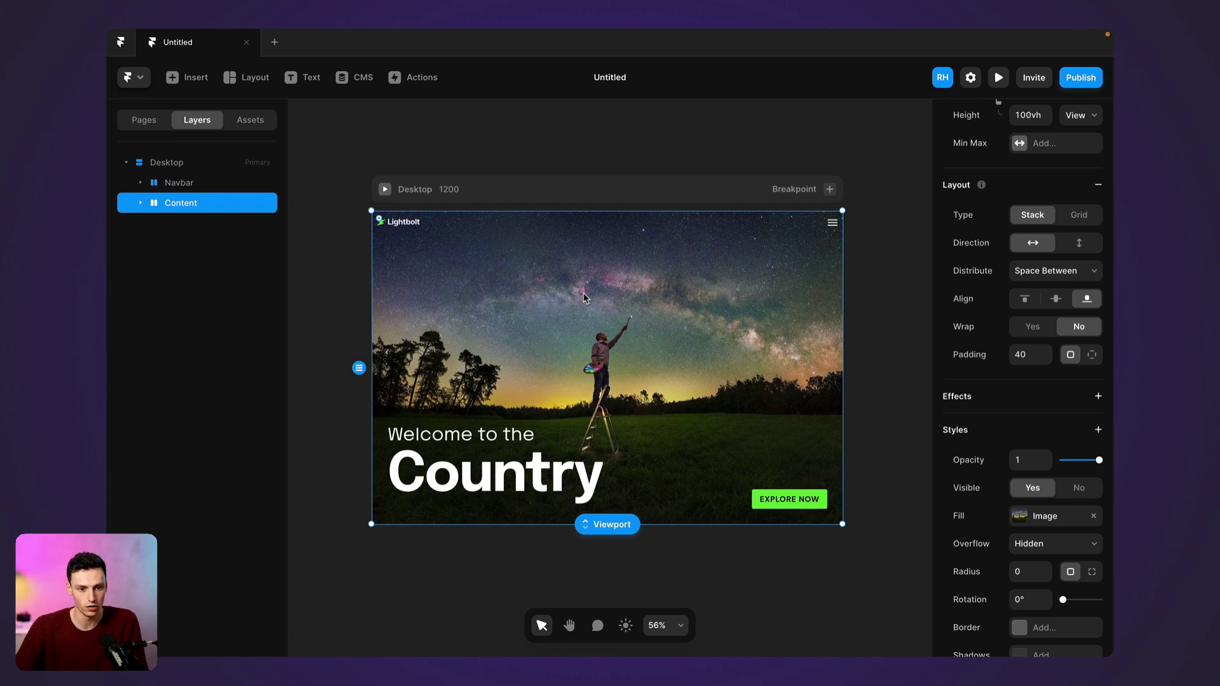
Step: Expand the Content frame and drag a Video element, found by searching 'video', into the hero
click(141, 202)
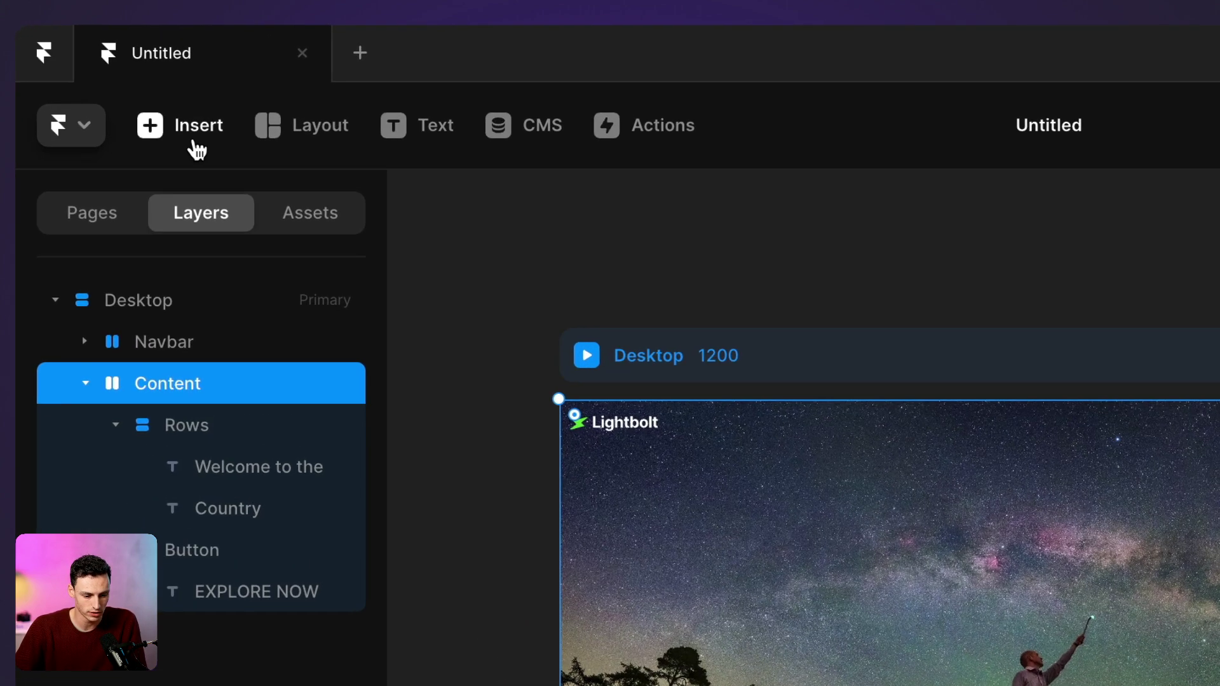
click(193, 81)
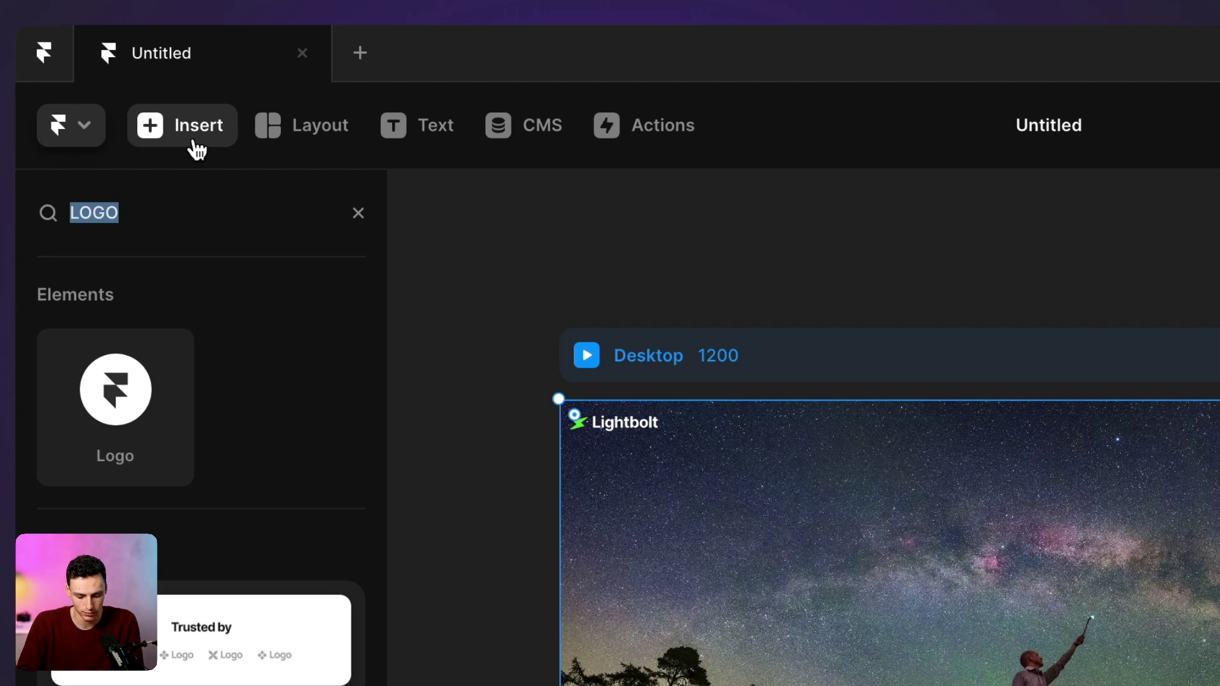
key(BackSpace)
text(video)
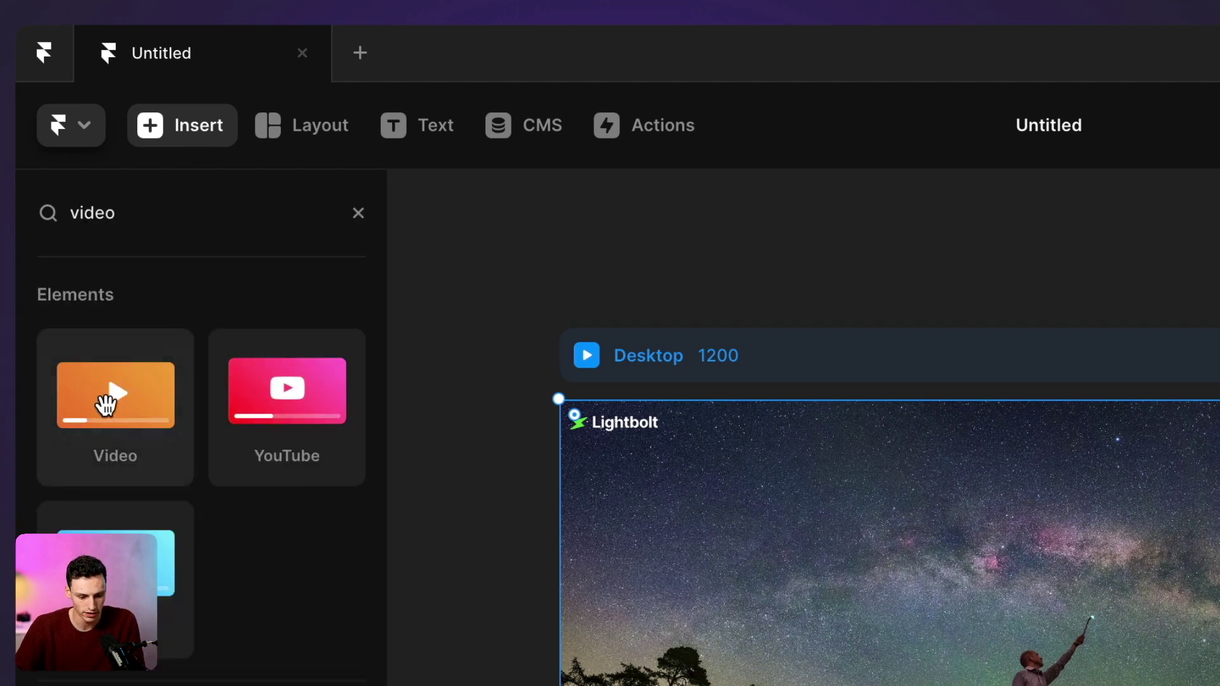
drag(106, 404, 788, 599)
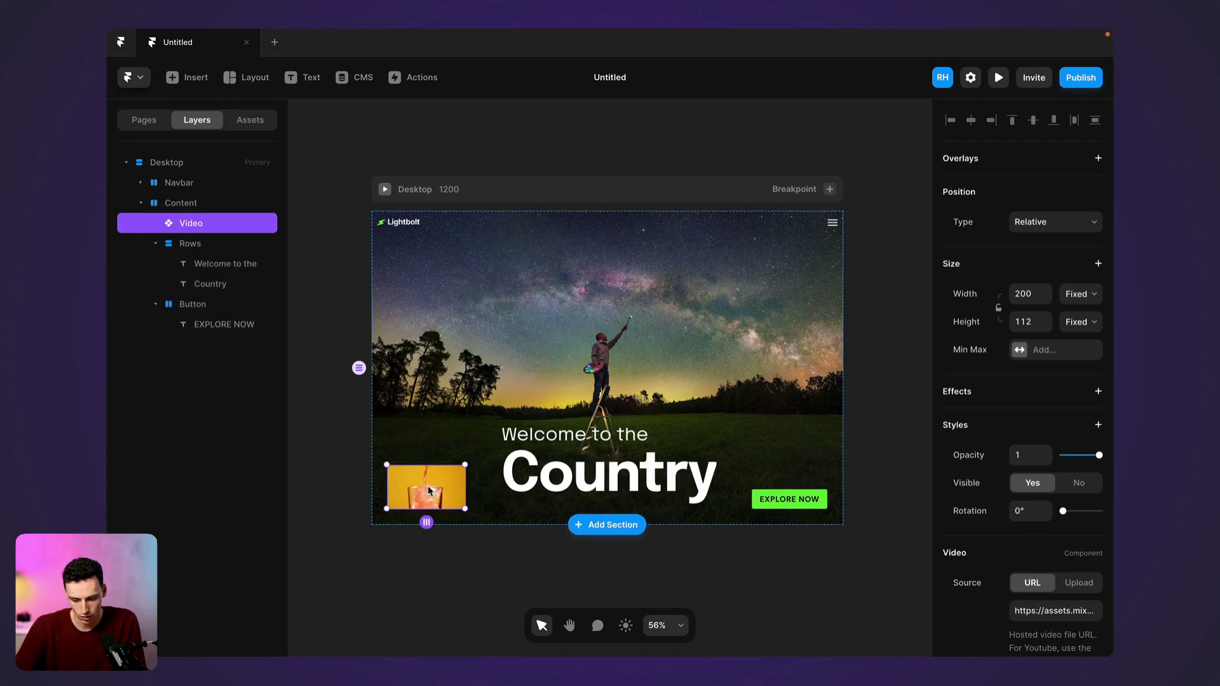
scroll(983, 349, down, 4)
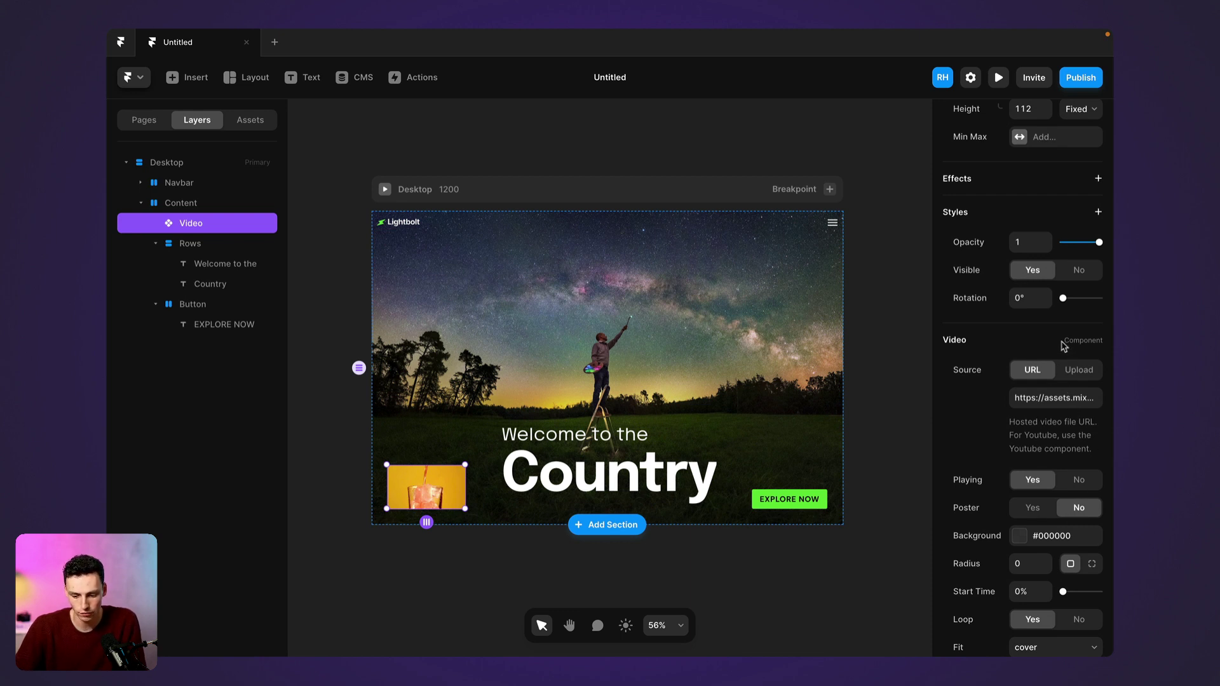
scroll(1036, 496, down, 2)
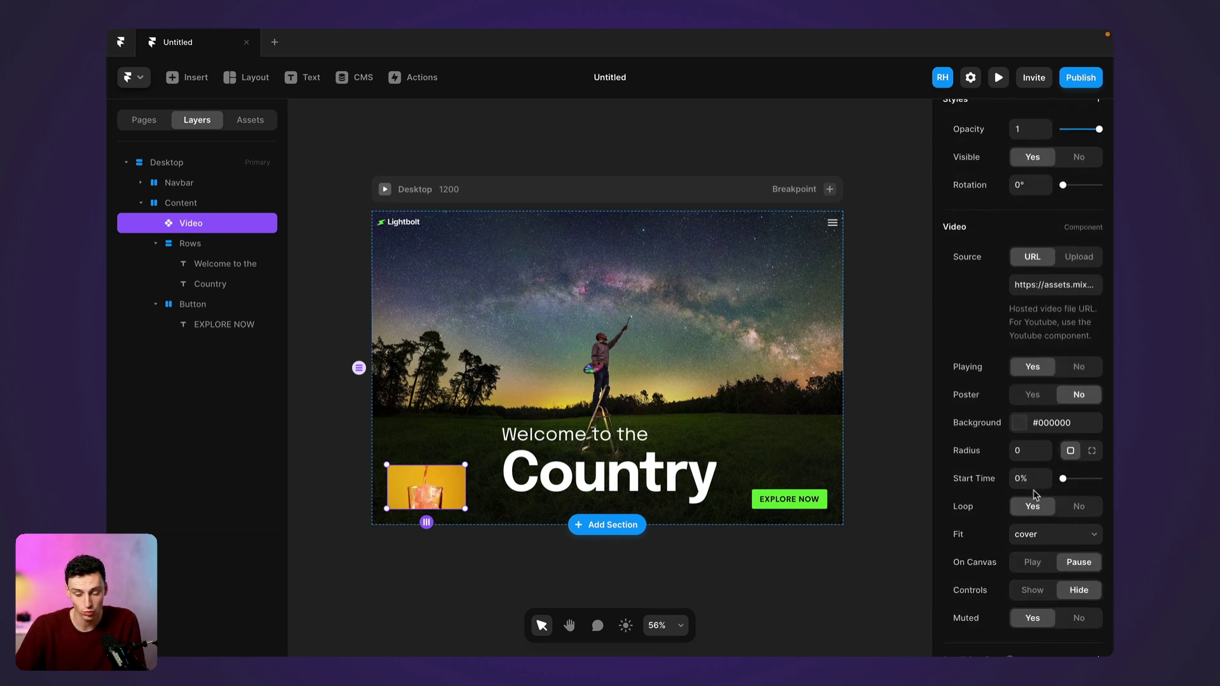
scroll(1036, 495, down, 1)
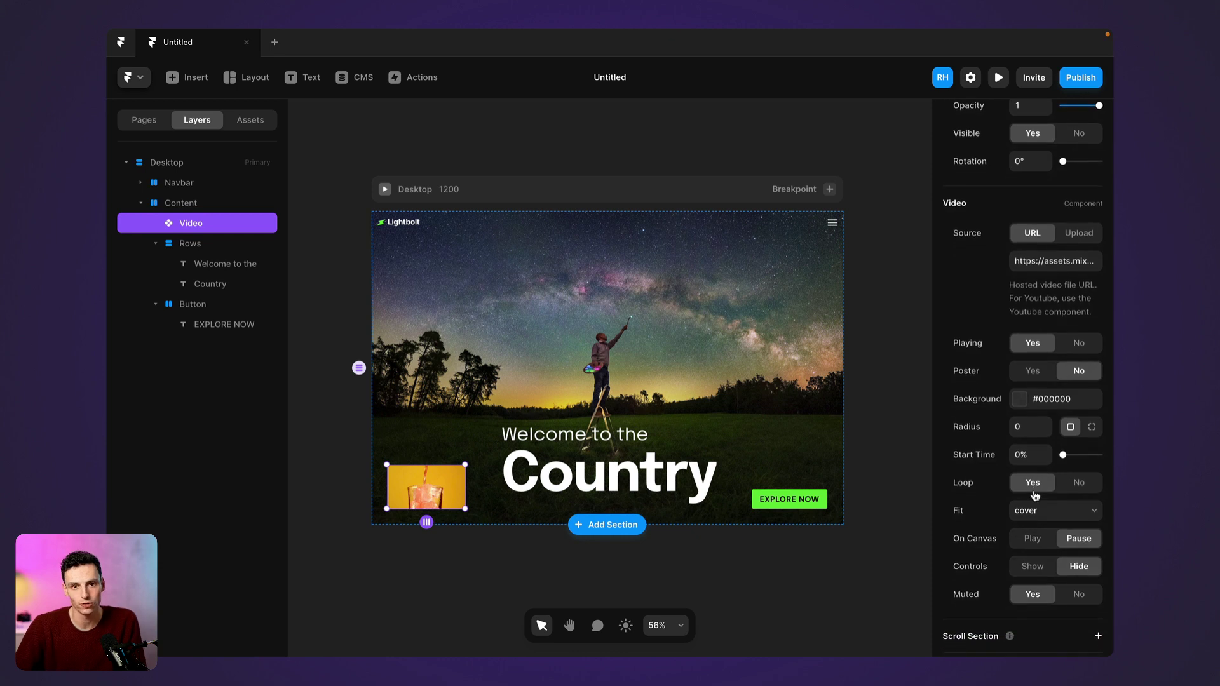
scroll(1036, 493, up, 1)
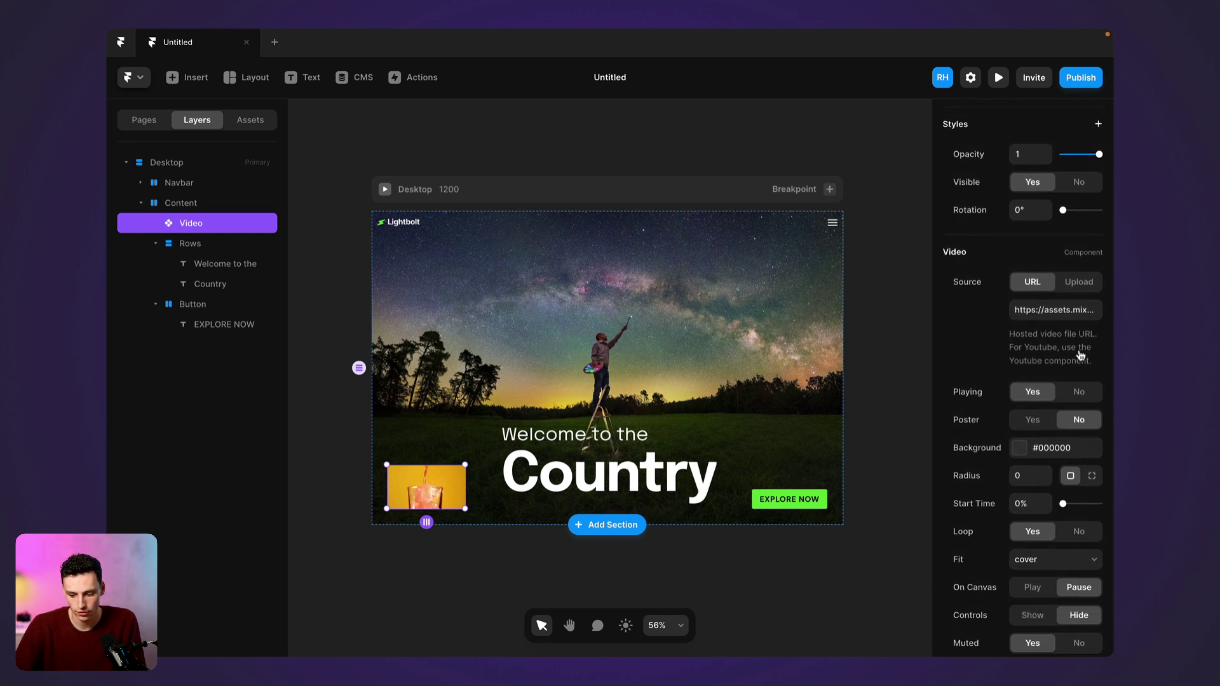
Step: Switch the video source to Upload and choose the aerial cliff-road MP4 file
click(1081, 283)
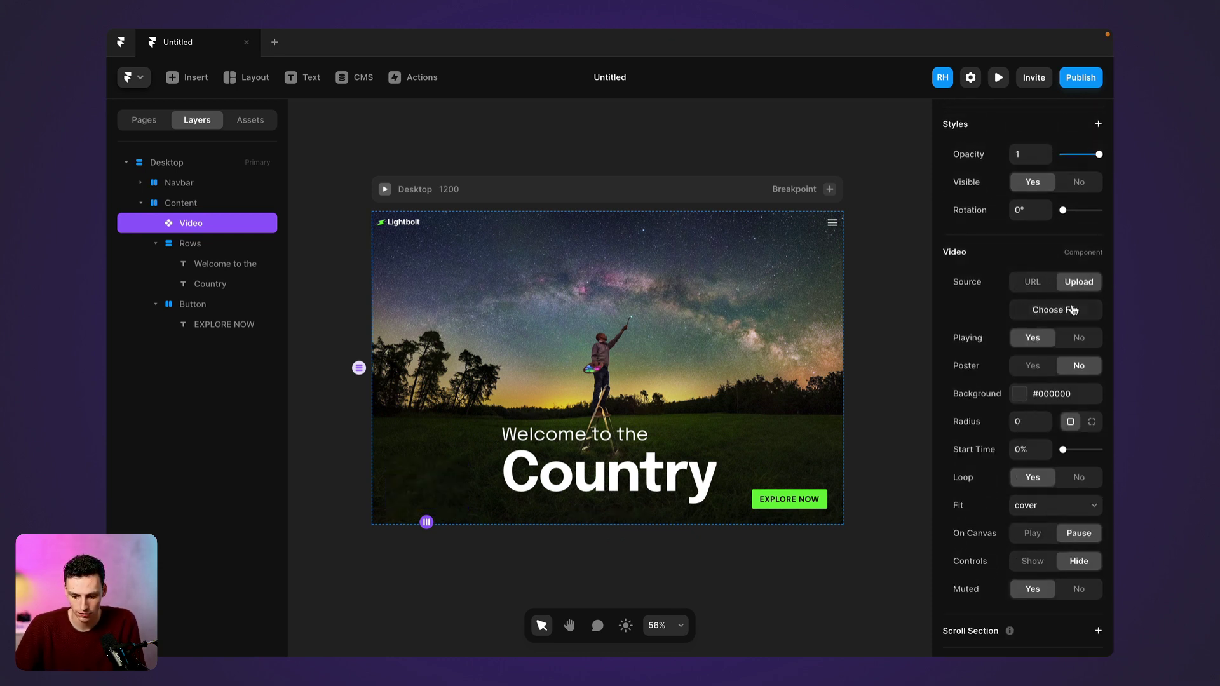
click(1073, 310)
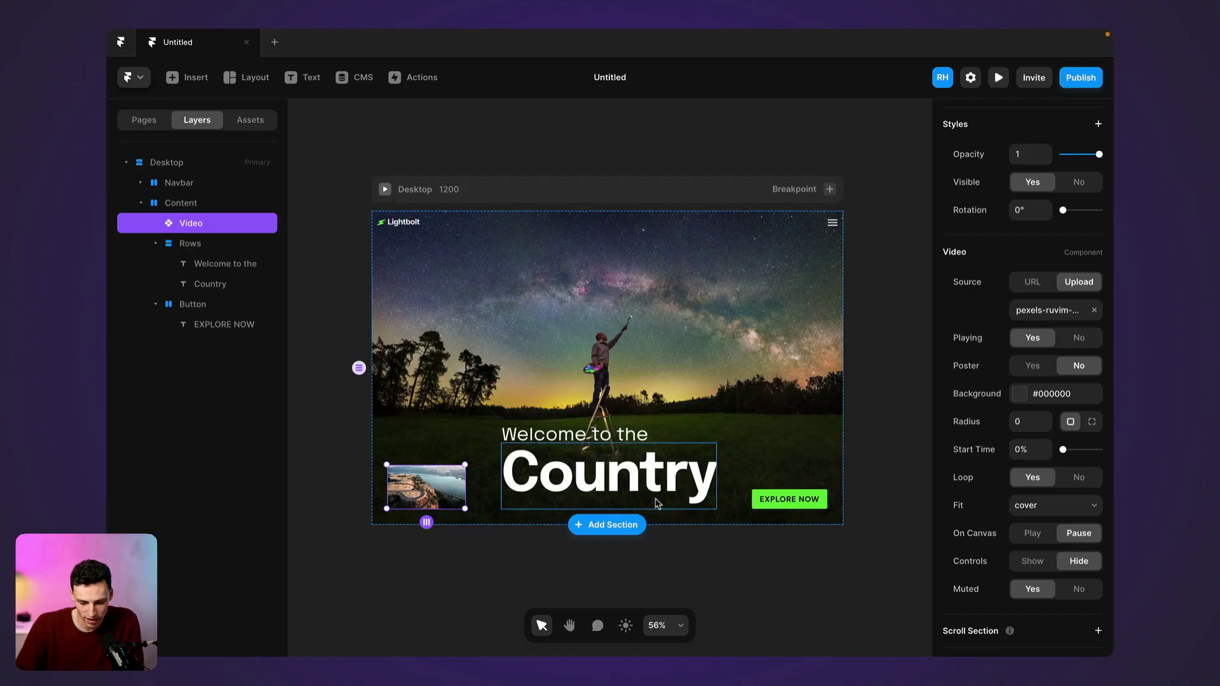
Step: Enlarge the video with its corner handle to cover most of the hero, then reselect it
drag(465, 464, 947, 286)
mouse_move(190, 244)
mouse_down()
mouse_move(219, 245)
mouse_move(216, 221)
mouse_move(194, 222)
mouse_up()
click(190, 223)
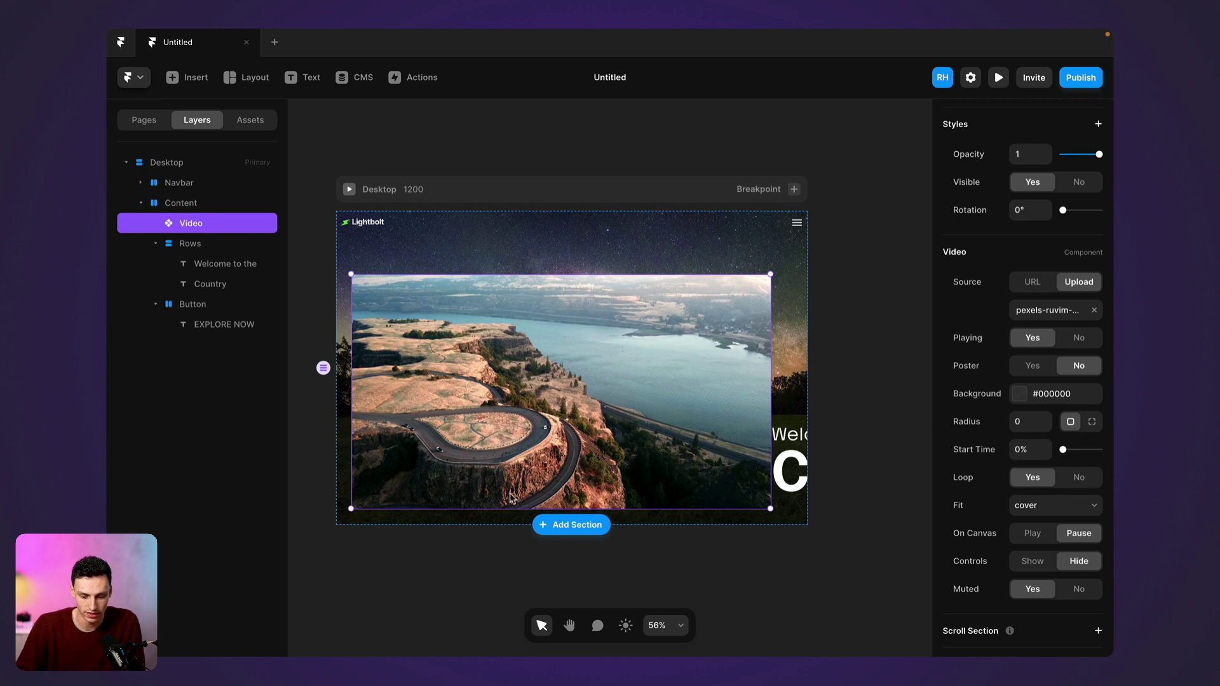
scroll(1054, 323, up, 5)
Step: Set the video's Width and Height to 100%
click(1027, 294)
text(100%)
key(Return)
click(1027, 323)
text(100%)
key(Return)
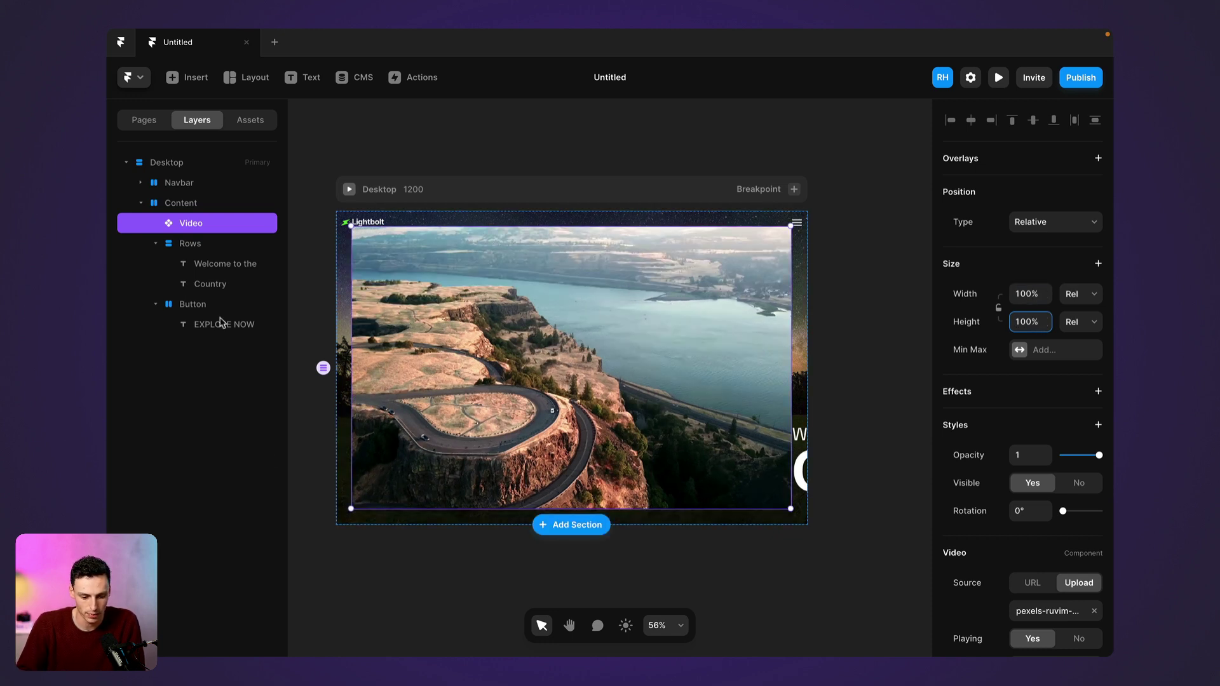
Step: Set the video layer's Position Type to Absolute
click(216, 204)
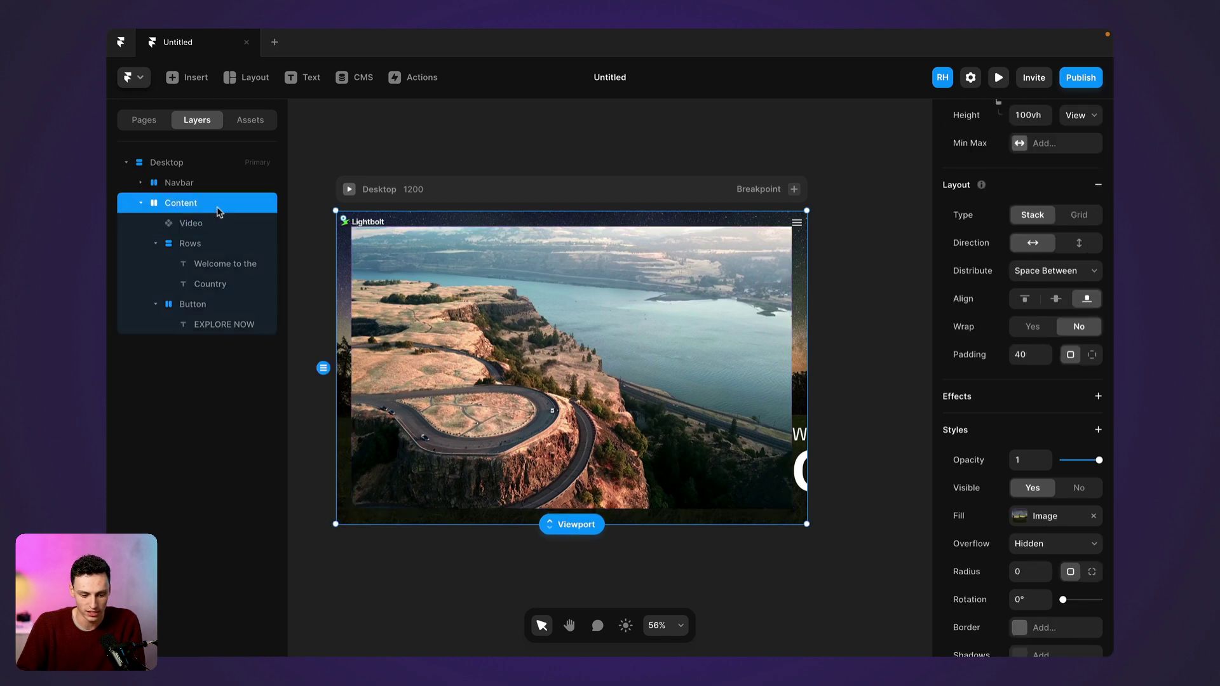
click(201, 224)
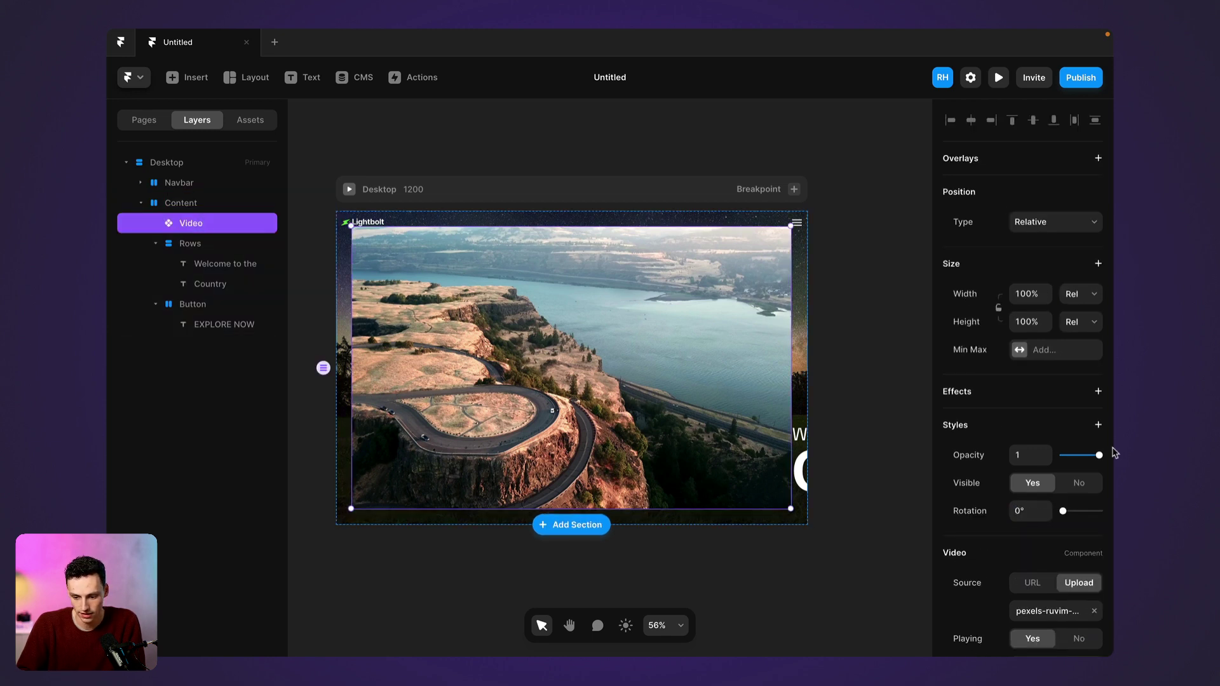
click(1067, 232)
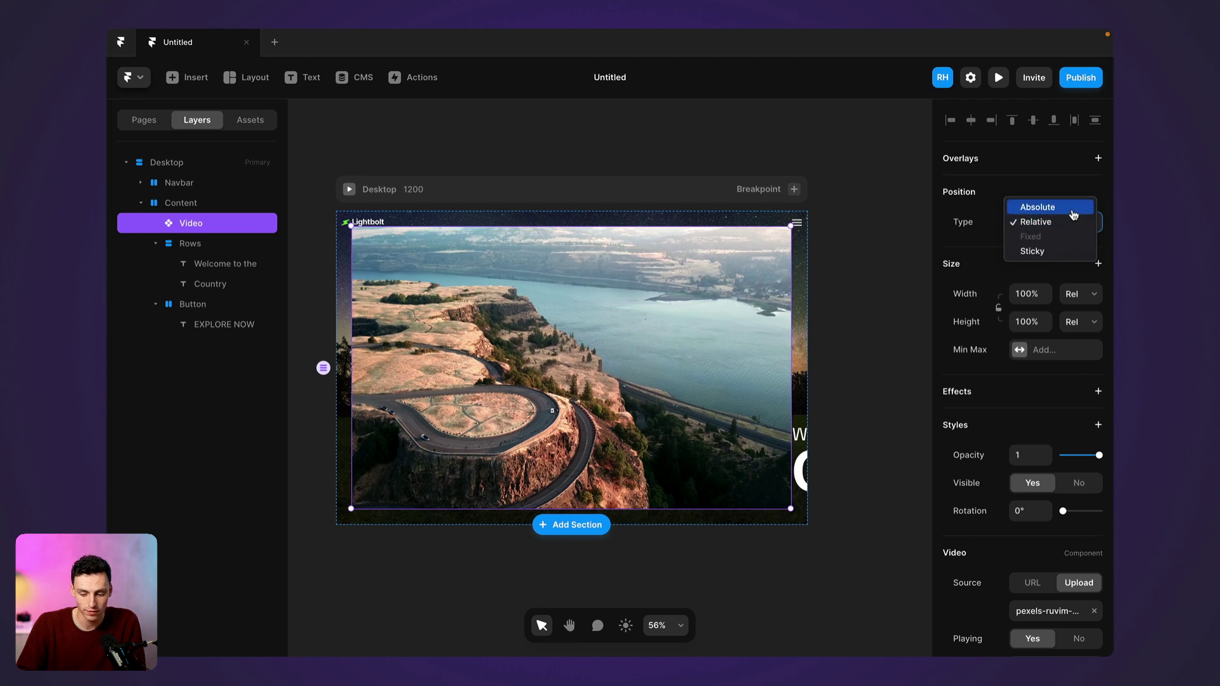
click(1069, 208)
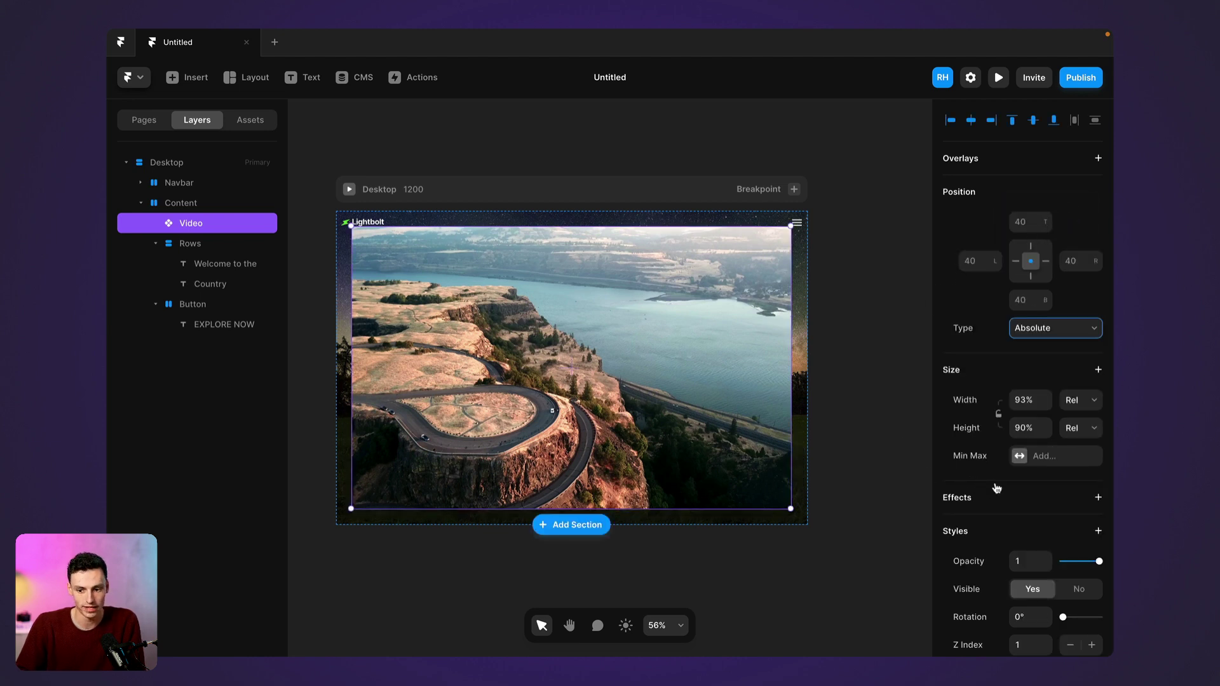
Step: Set the absolute video's Width and Height to 100% so all insets become 0
click(1036, 403)
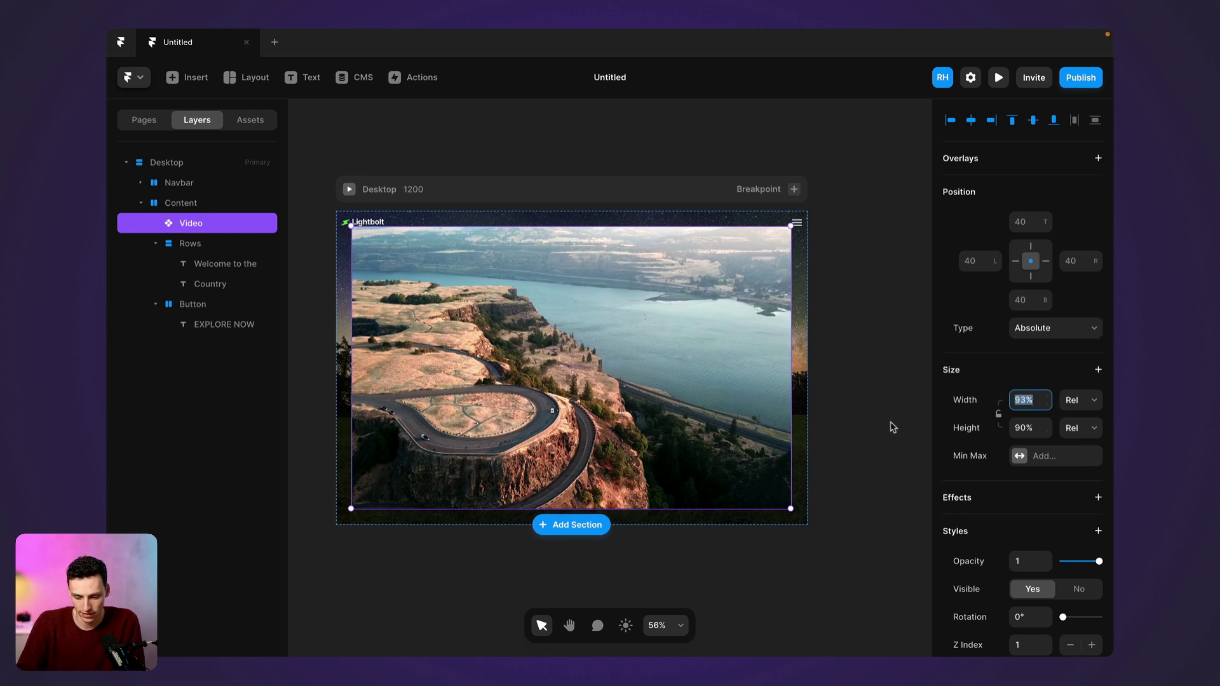
text(100)
key(Return)
key(Tab)
text(100)
key(Return)
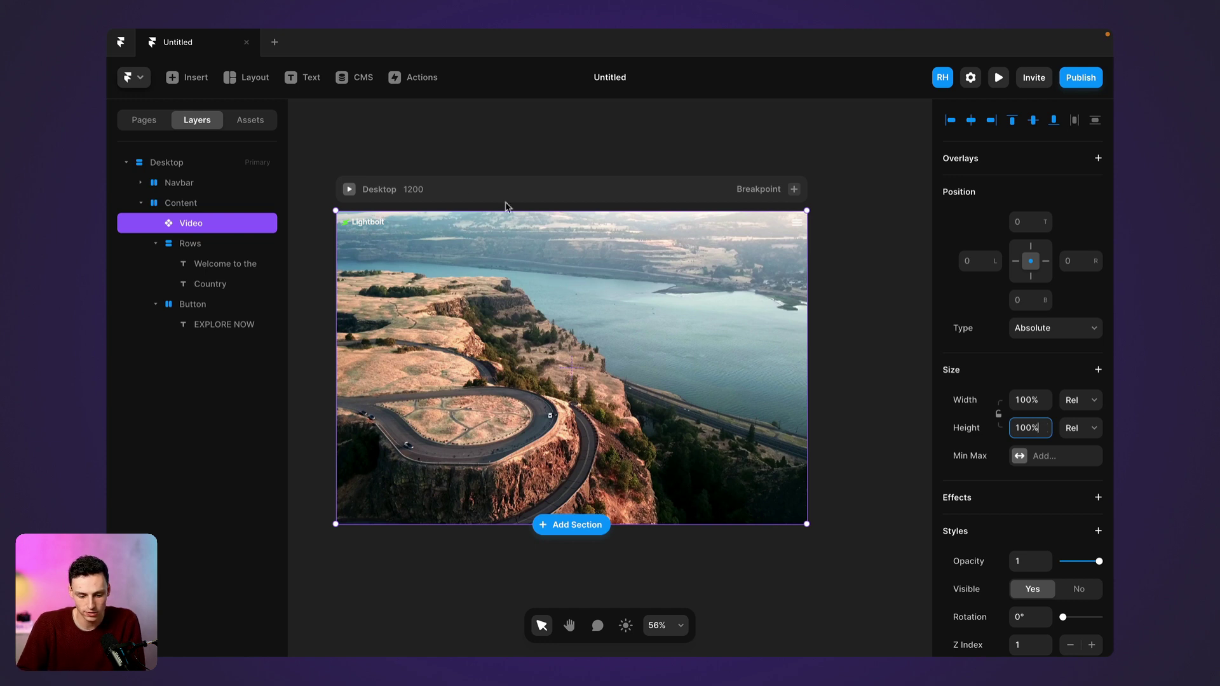
Step: Collapse the Rows and Button groups and move the Video layer below Button in Content
click(219, 204)
click(201, 223)
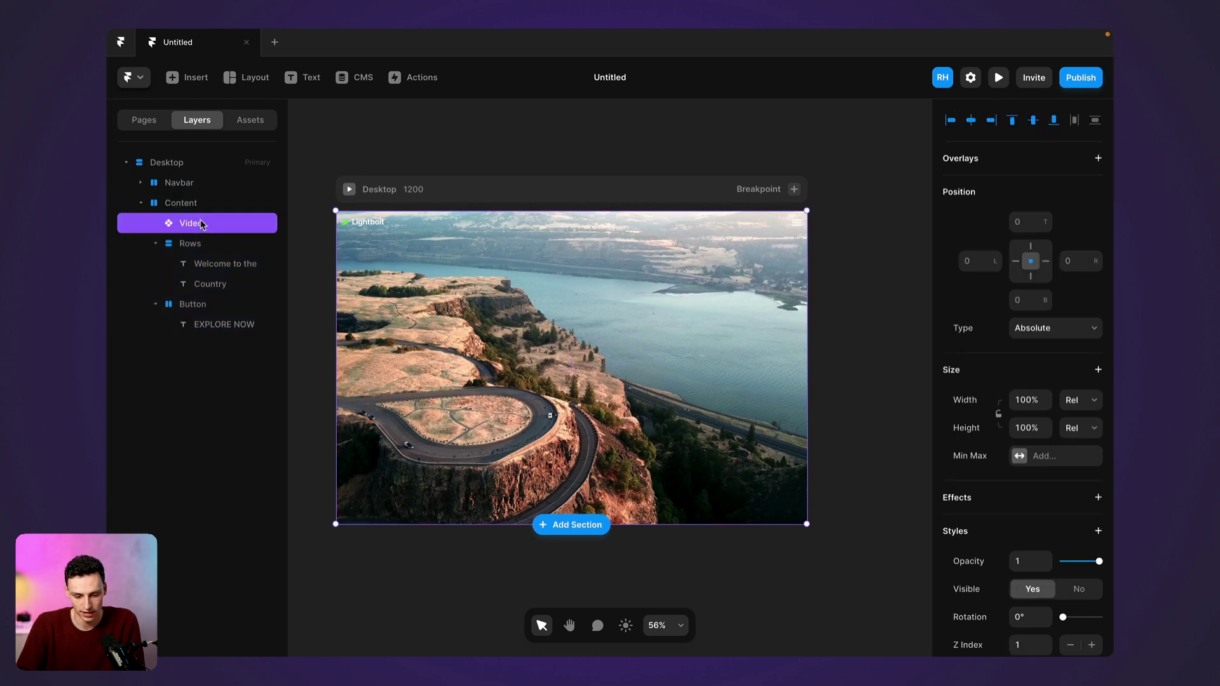
click(155, 244)
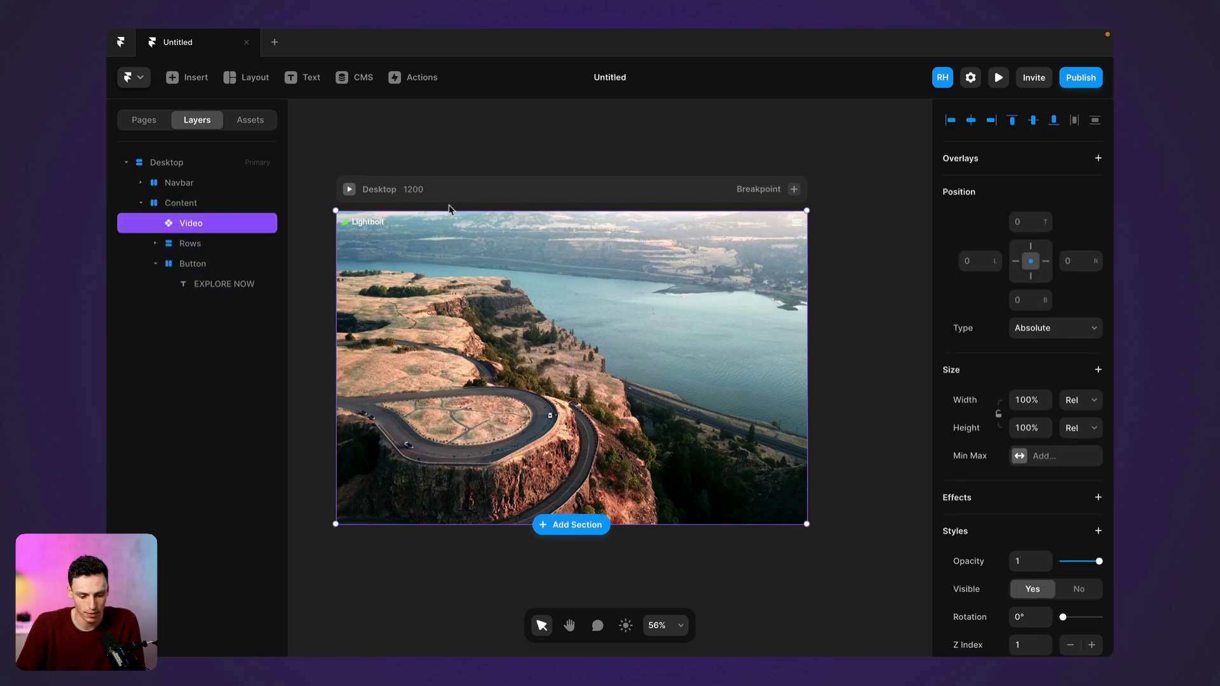
click(155, 264)
drag(212, 231, 208, 275)
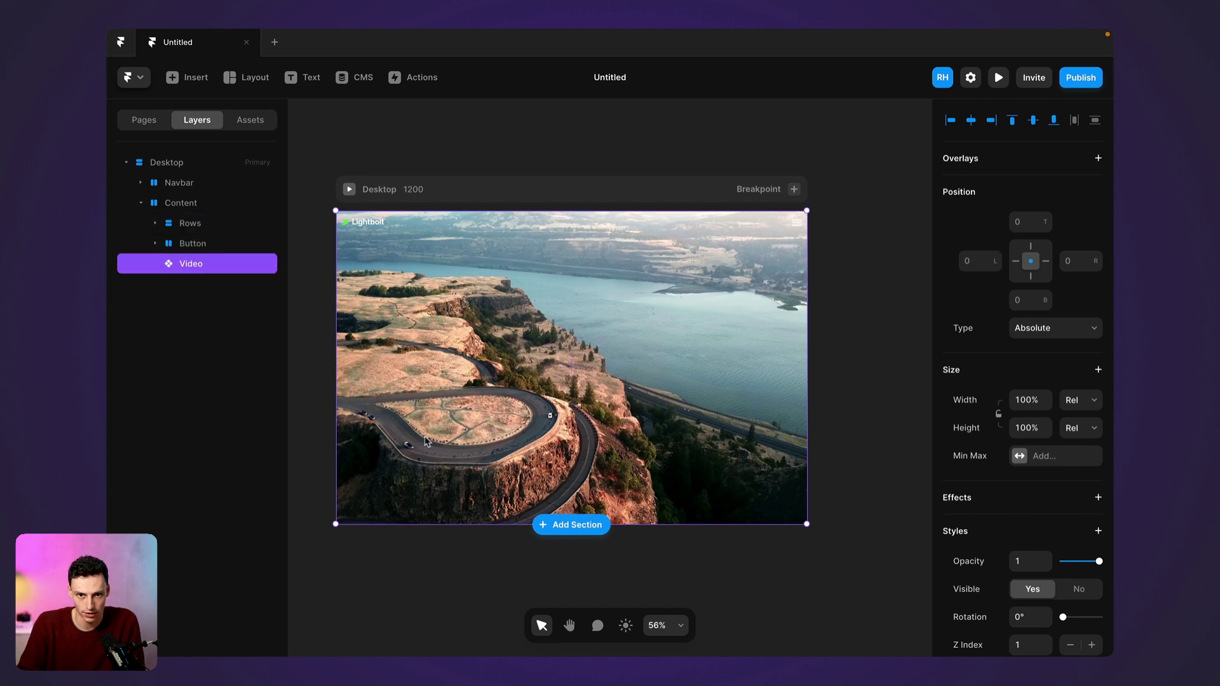
Step: Lower the Video layer's Z Index from 1 to 0
scroll(1061, 512, down, 3)
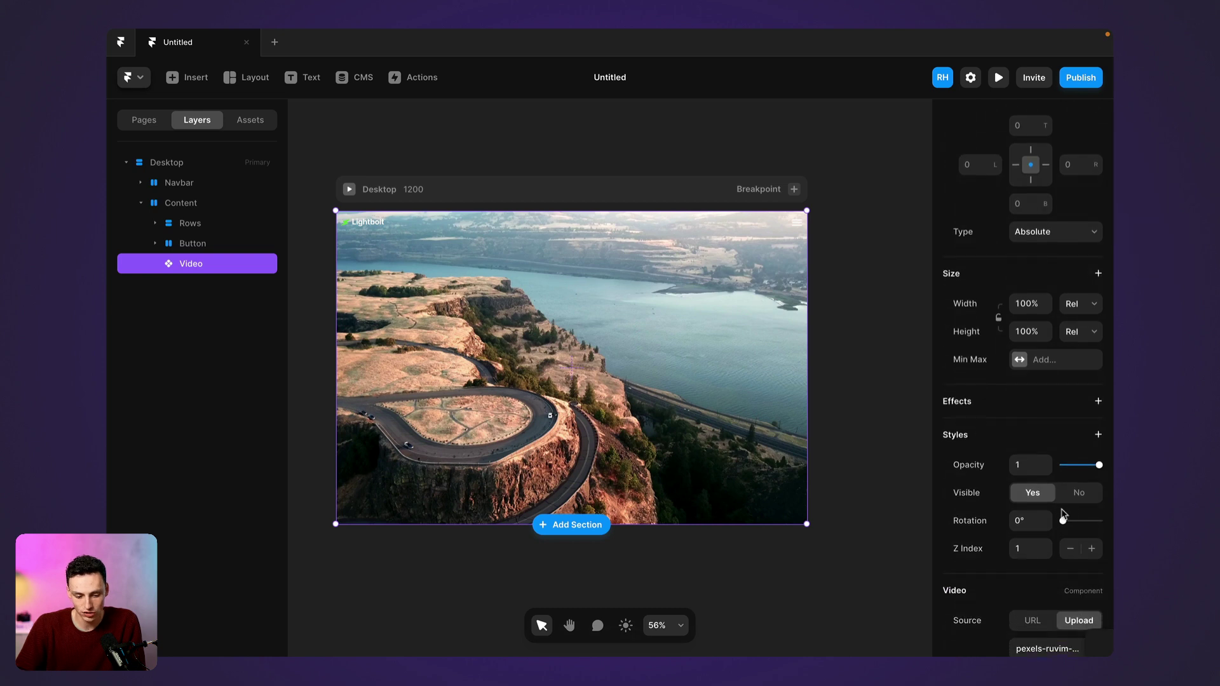
scroll(970, 533, down, 1)
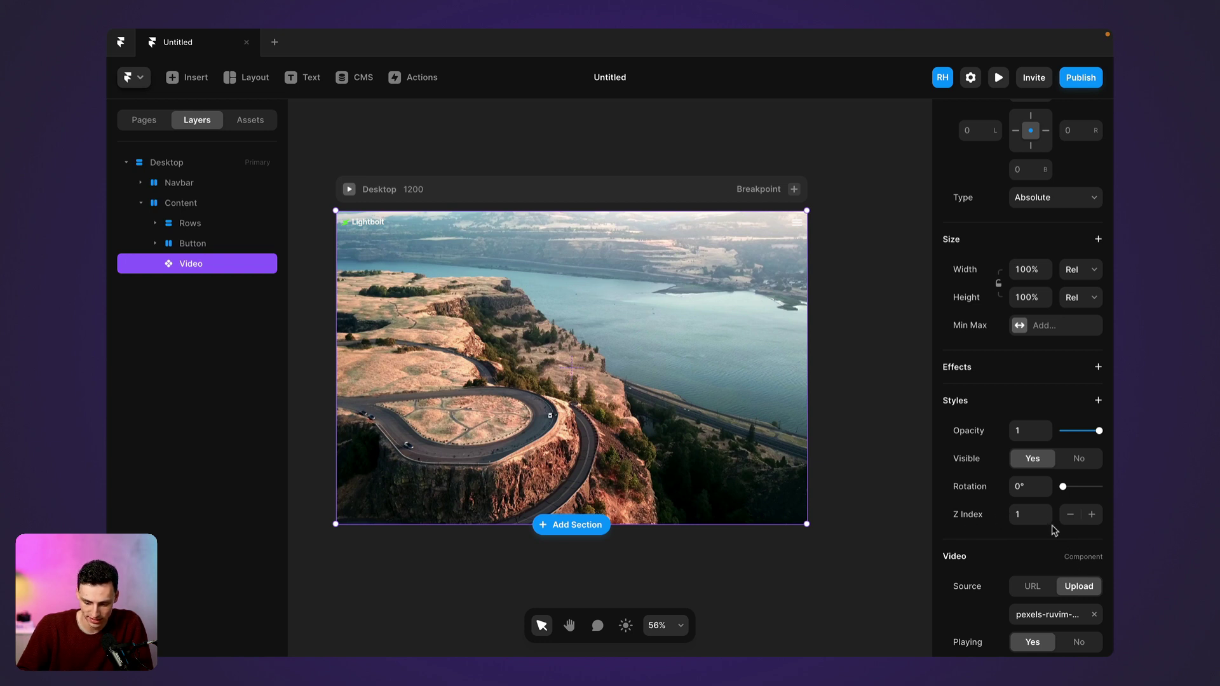
click(1072, 516)
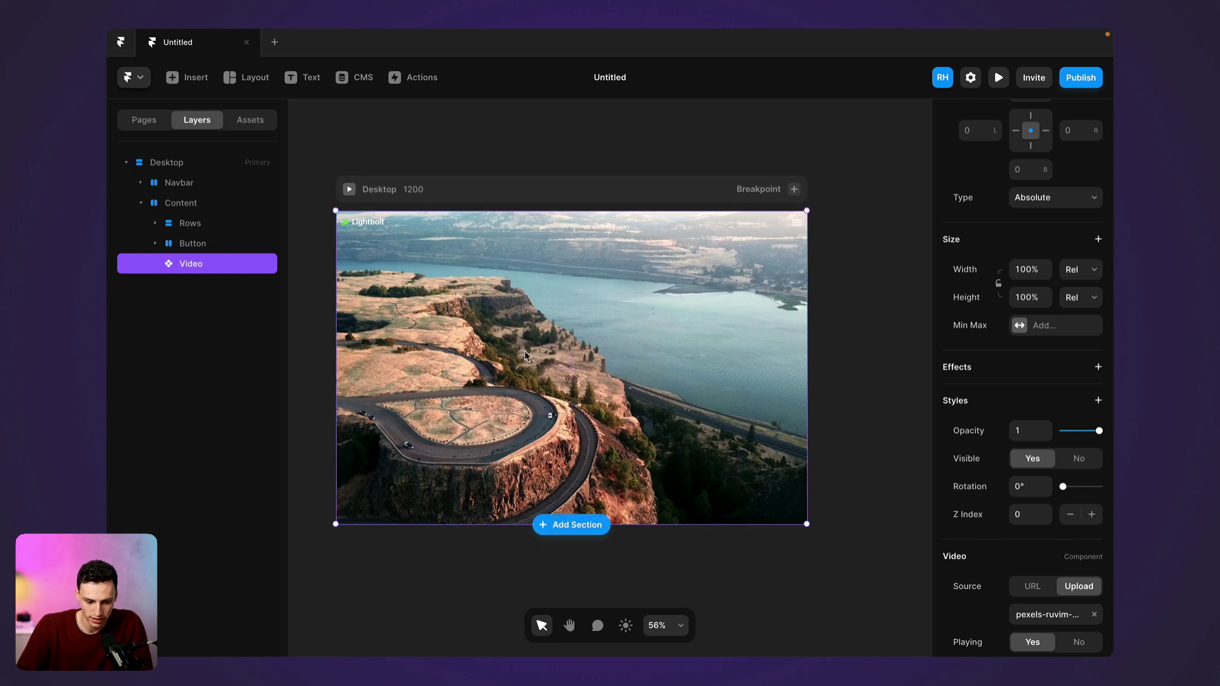
Step: Add a Z Index style to the Rows group and set it to 1
click(240, 230)
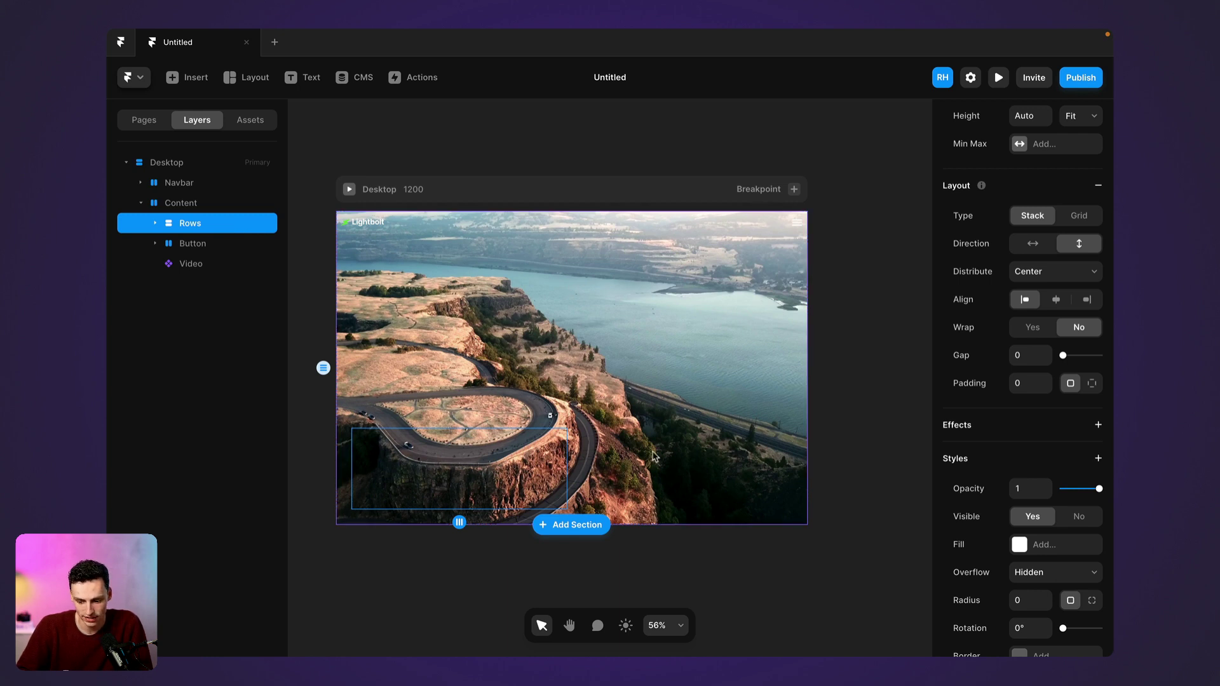
scroll(990, 528, down, 1)
scroll(989, 528, down, 3)
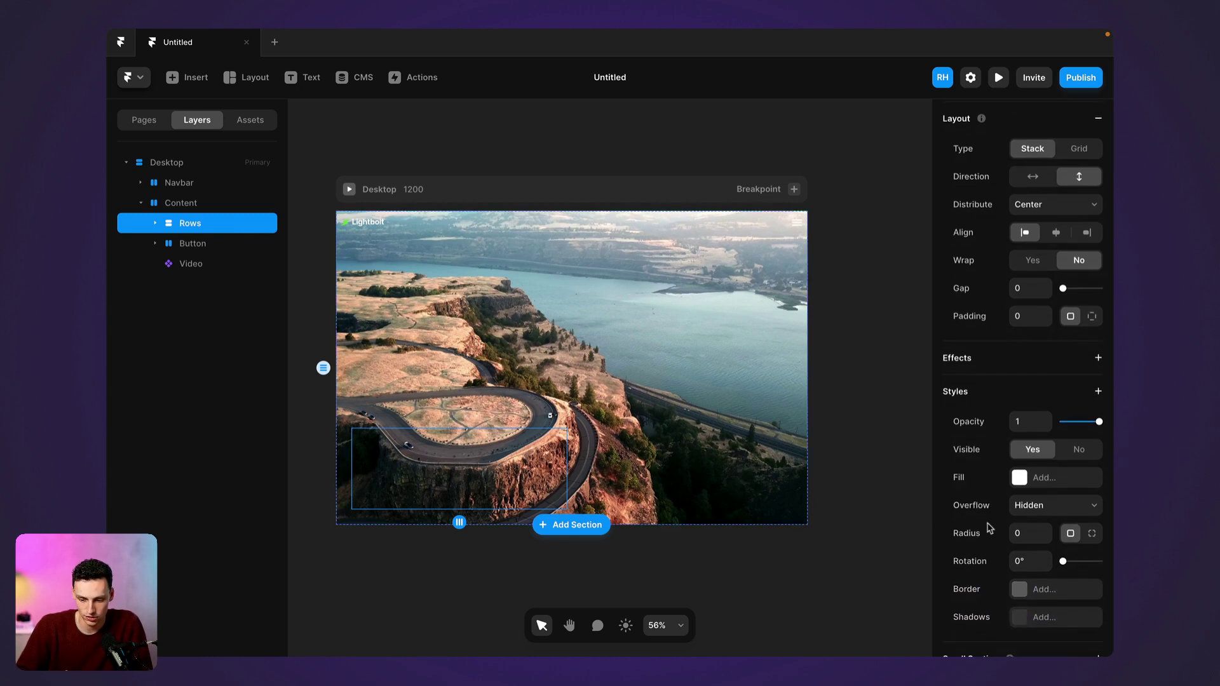
click(1096, 393)
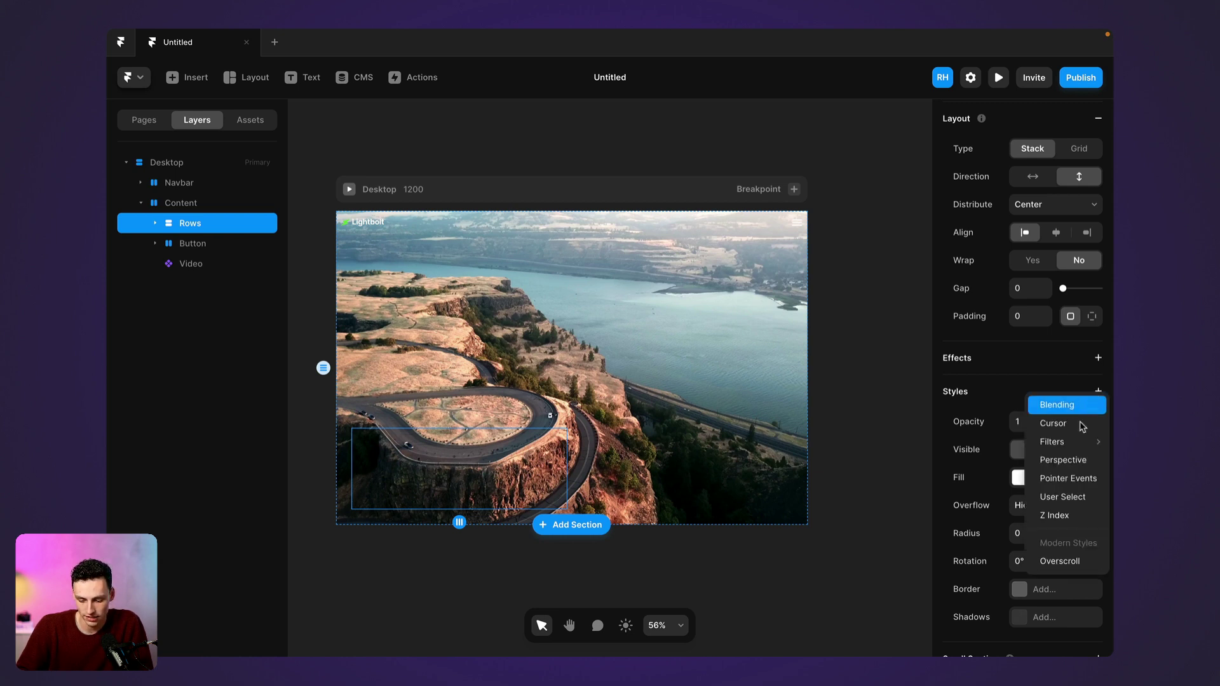
click(1060, 516)
scroll(1080, 540, down, 4)
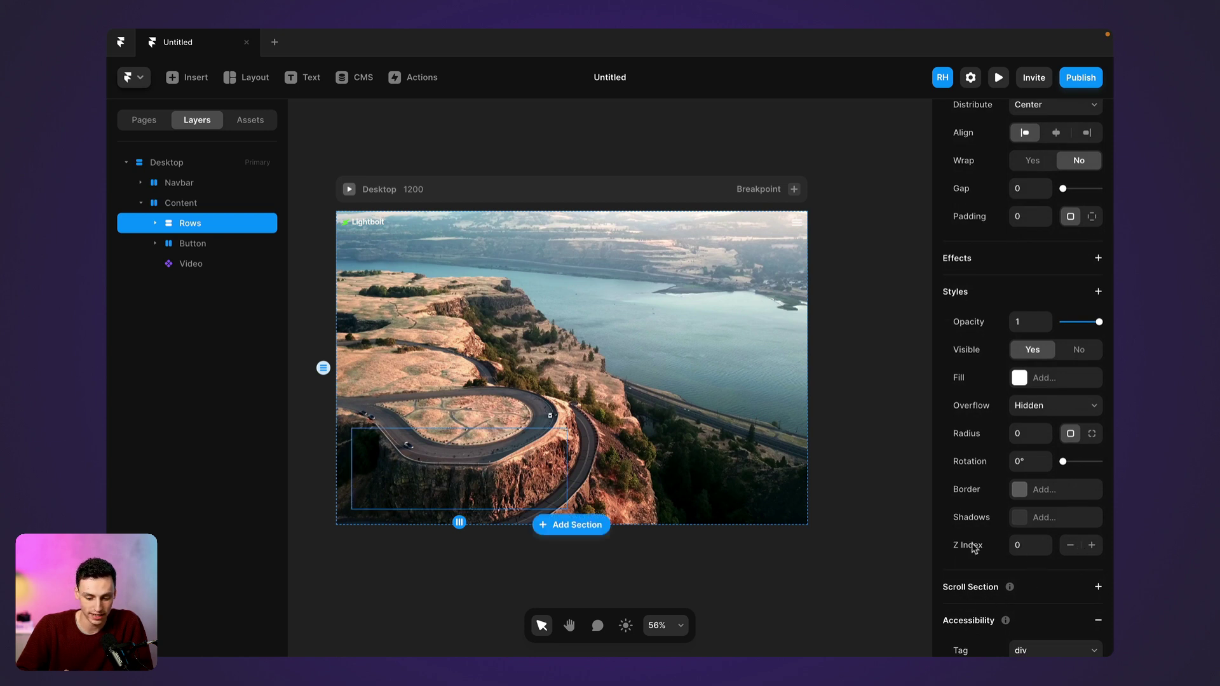
click(1092, 546)
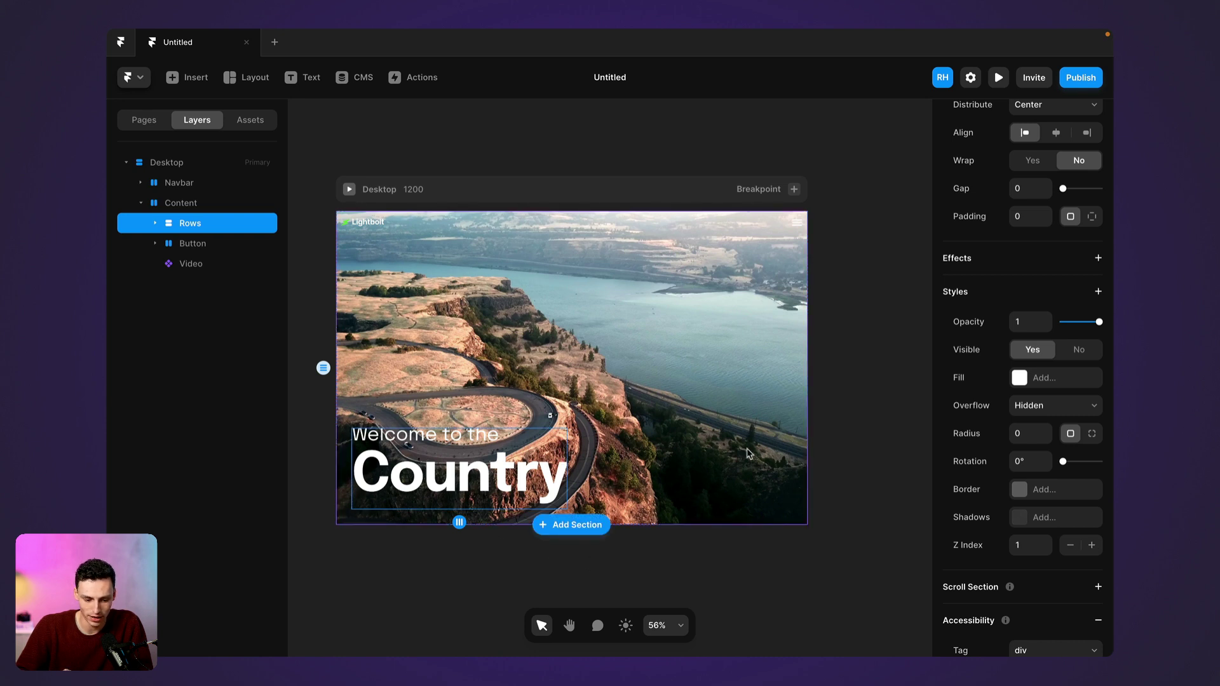
Step: Give the Button group a Z Index of 1, then select the Navbar to check its layering
click(219, 205)
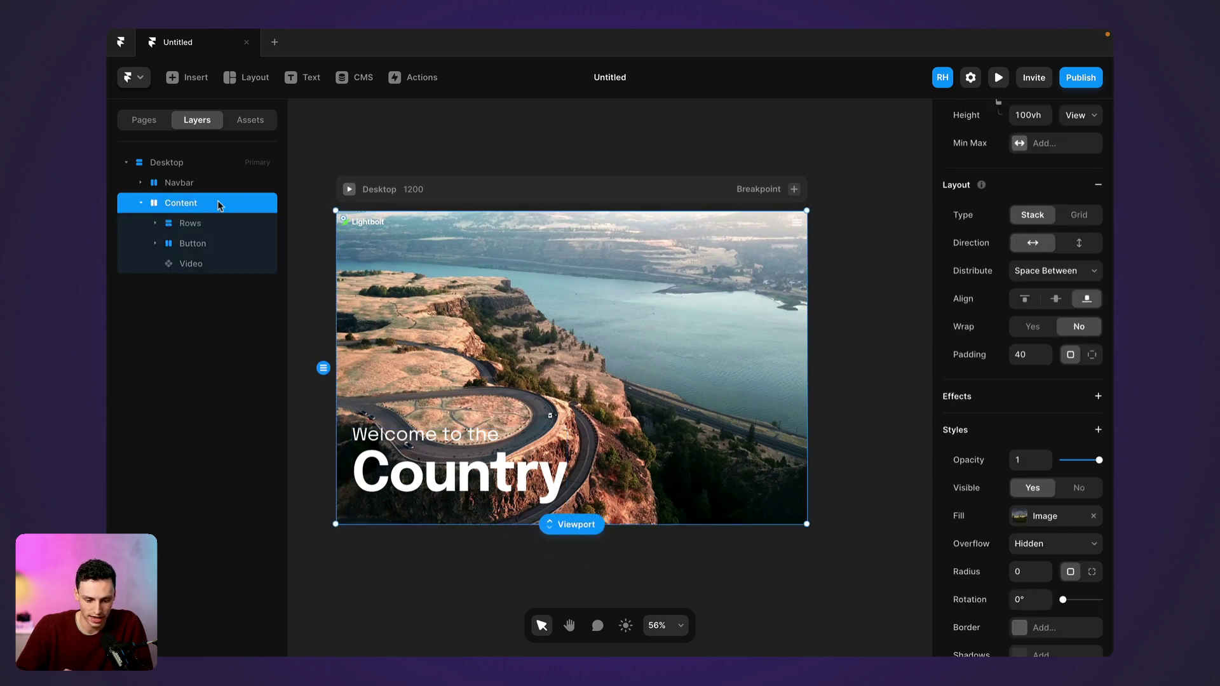
click(245, 244)
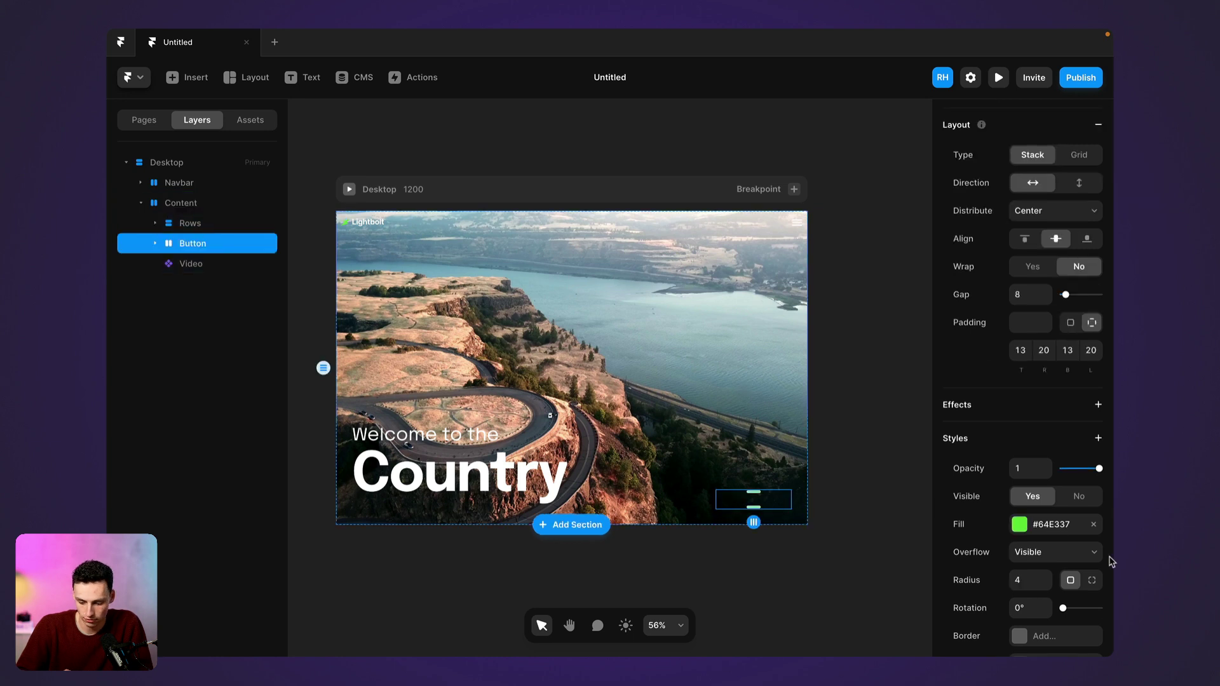
click(1098, 438)
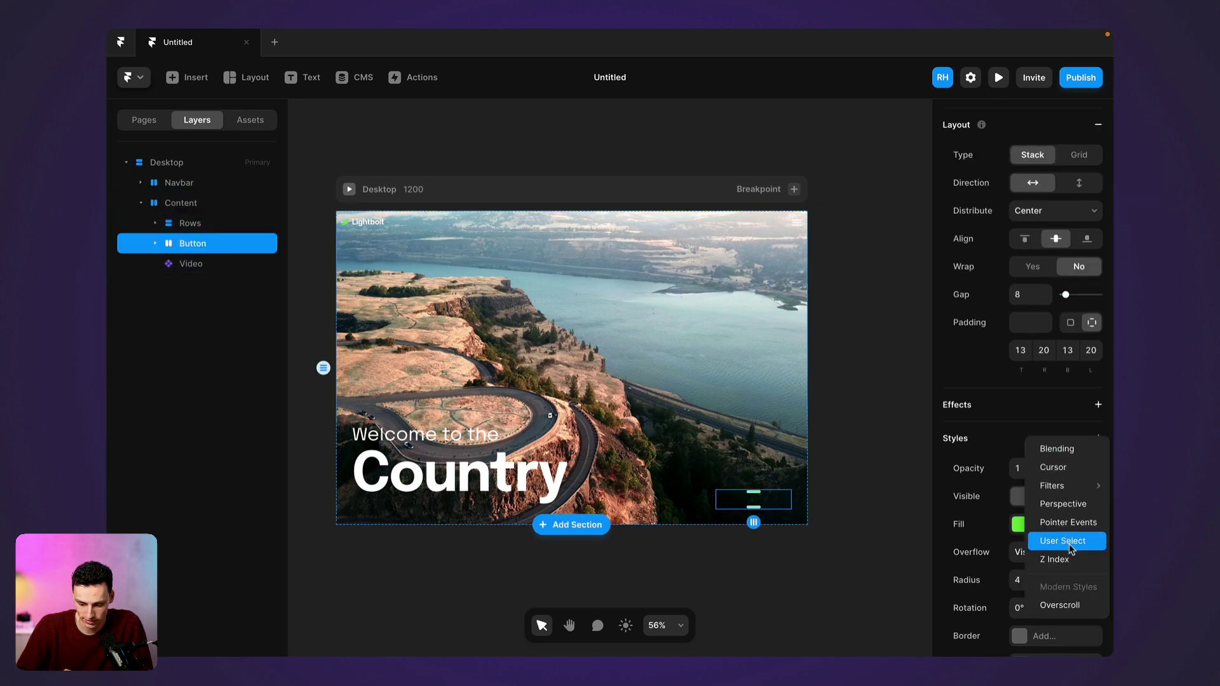
click(1069, 565)
scroll(1069, 565, down, 3)
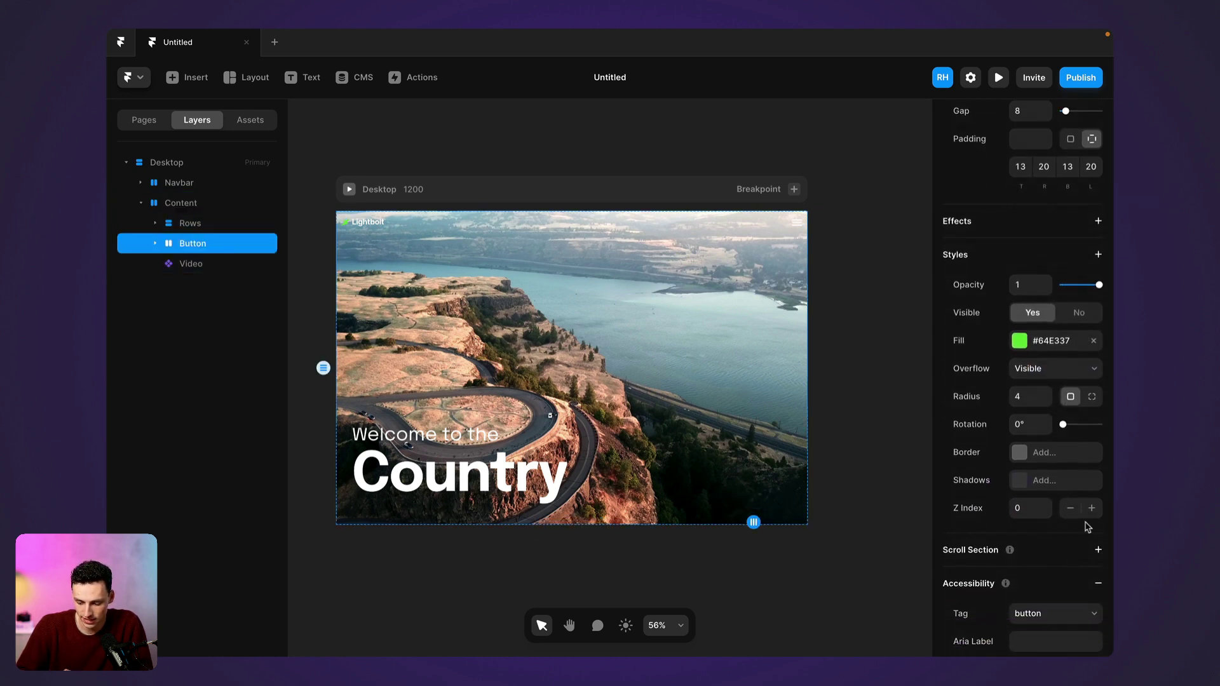
click(1093, 509)
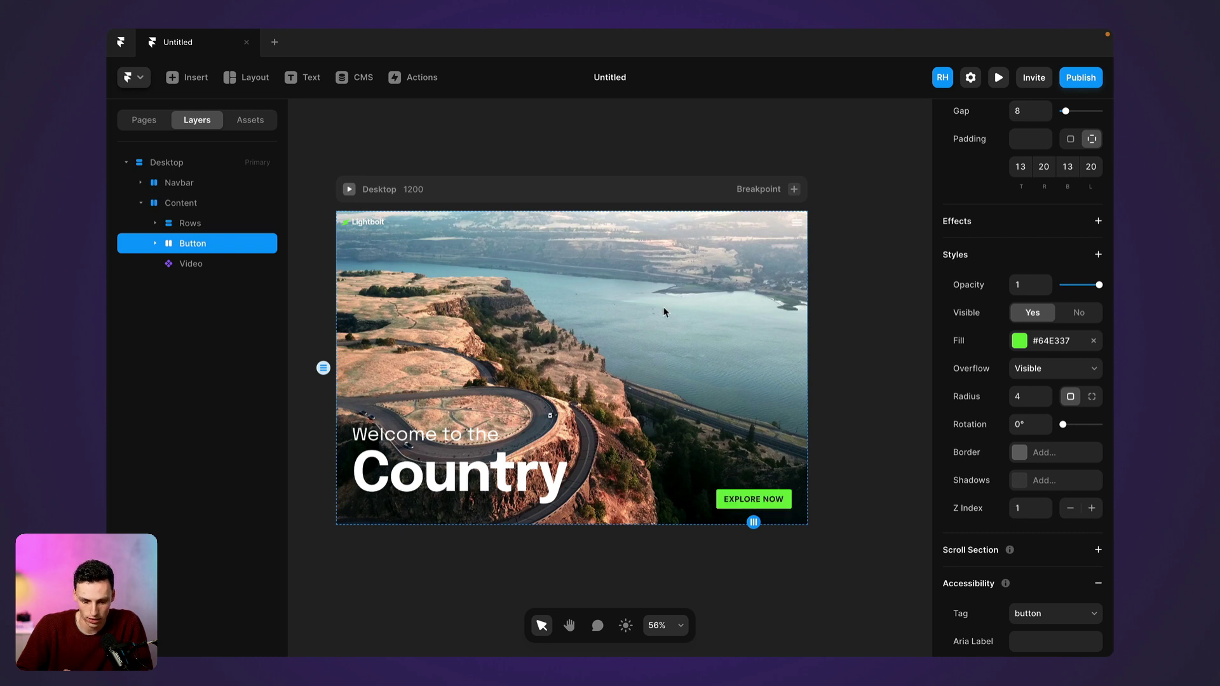
click(224, 183)
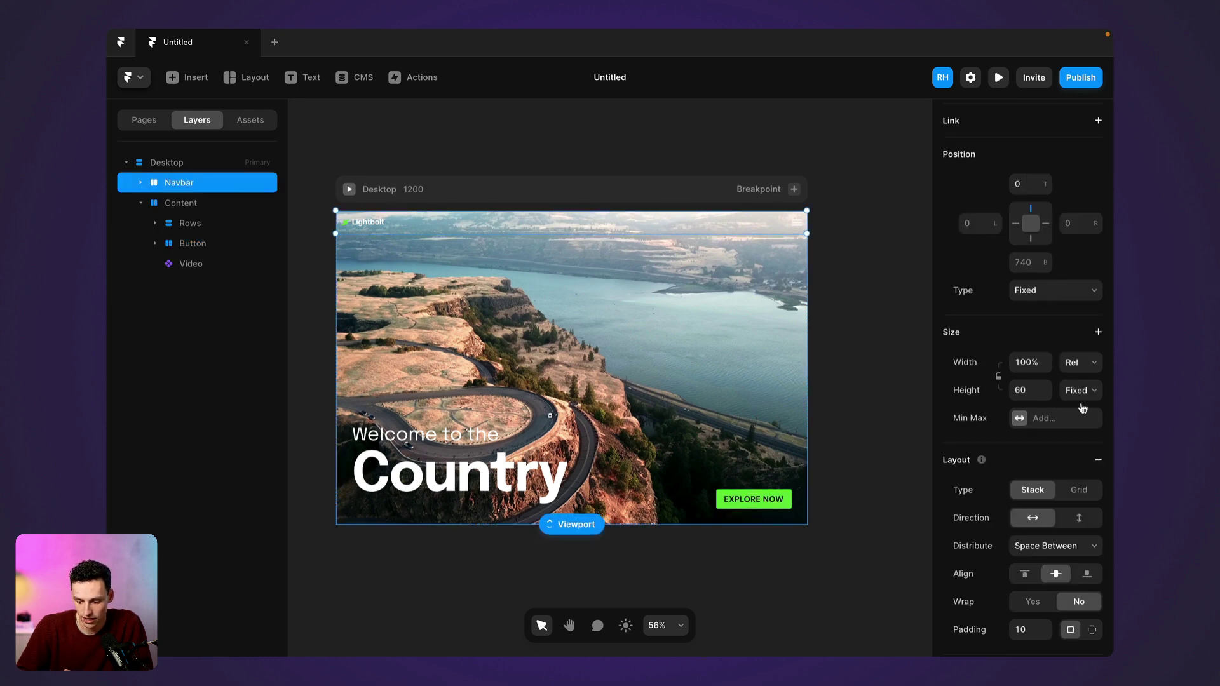
scroll(1091, 463, down, 7)
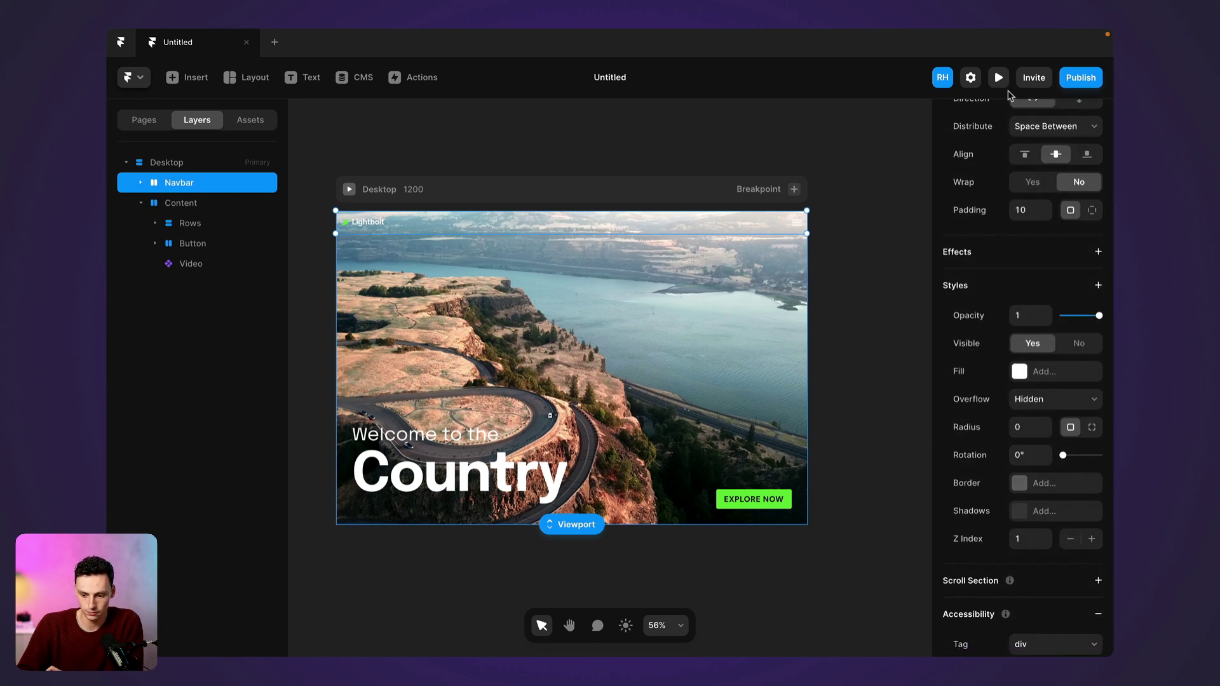
click(999, 79)
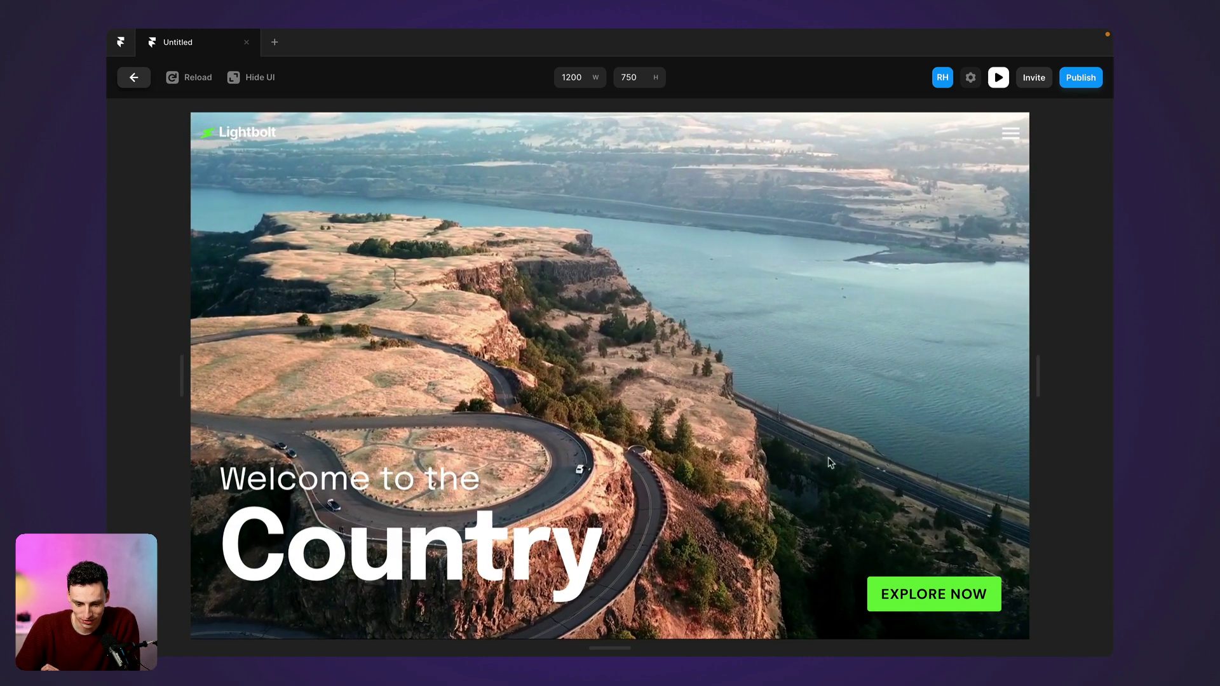
click(142, 78)
click(190, 264)
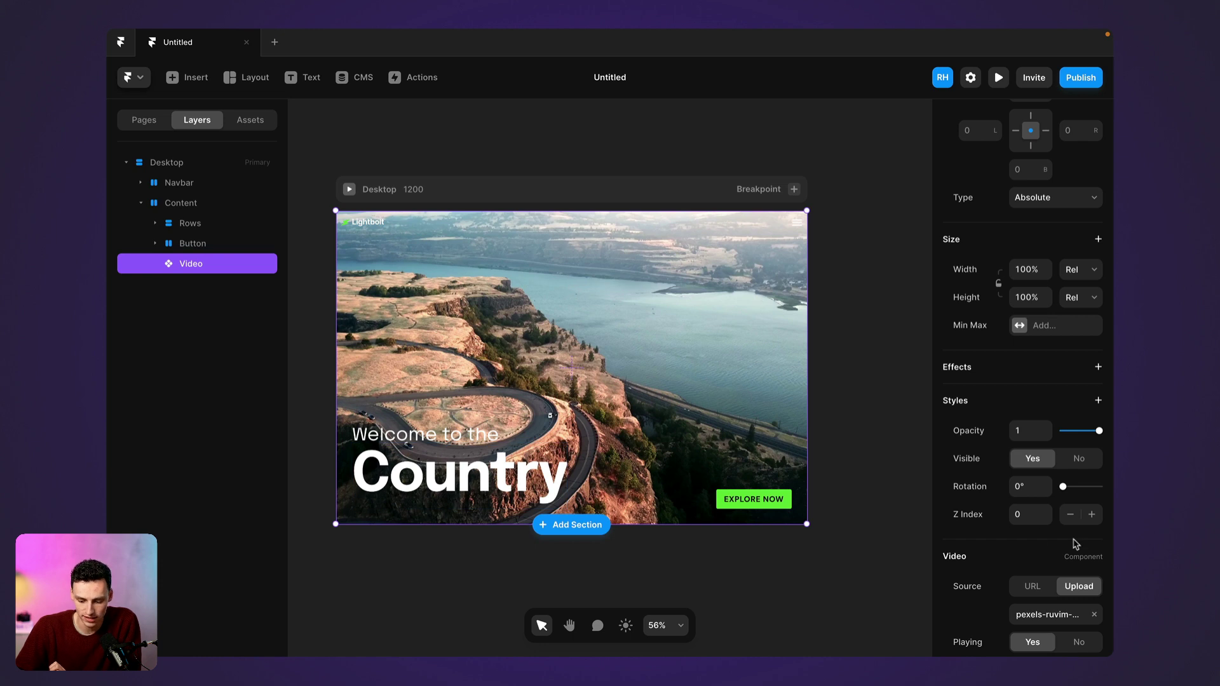
scroll(1076, 544, down, 5)
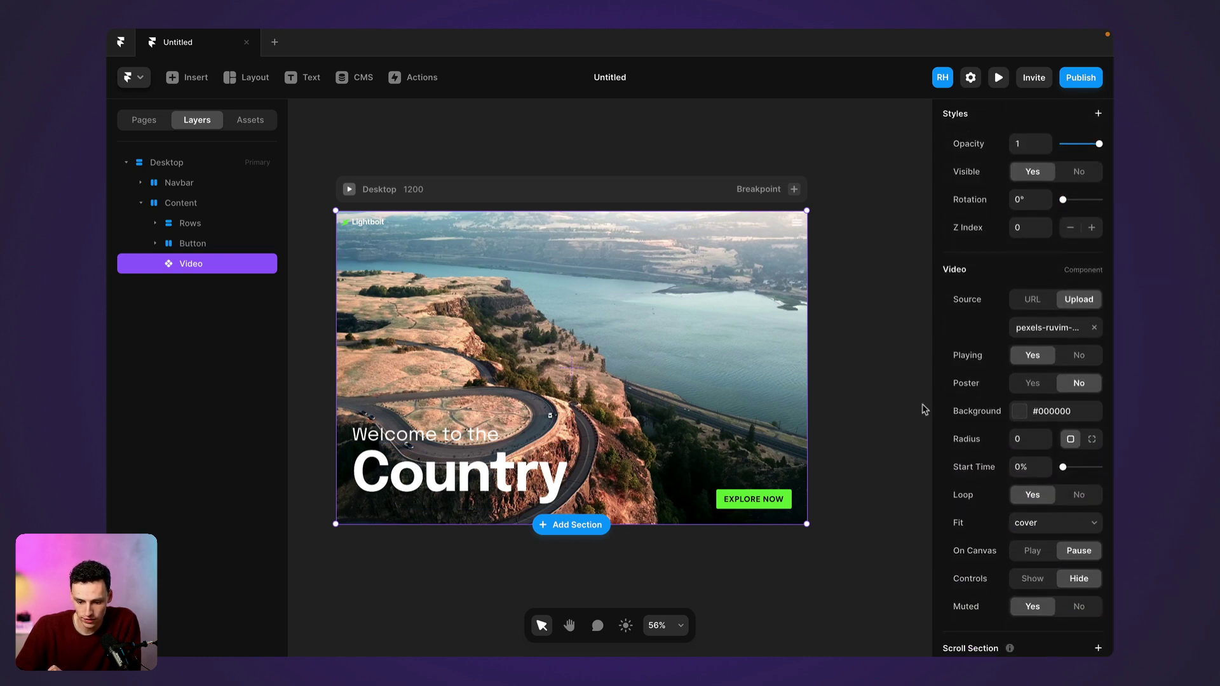
scroll(1046, 427, down, 1)
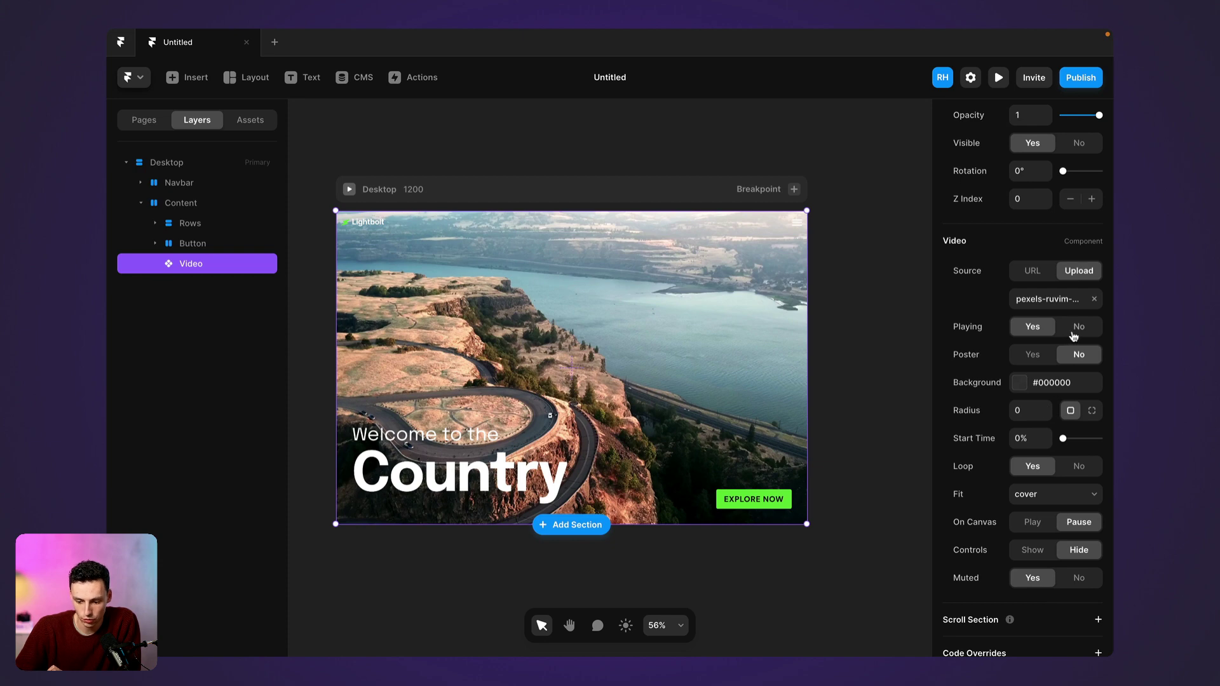
click(1075, 336)
click(1002, 80)
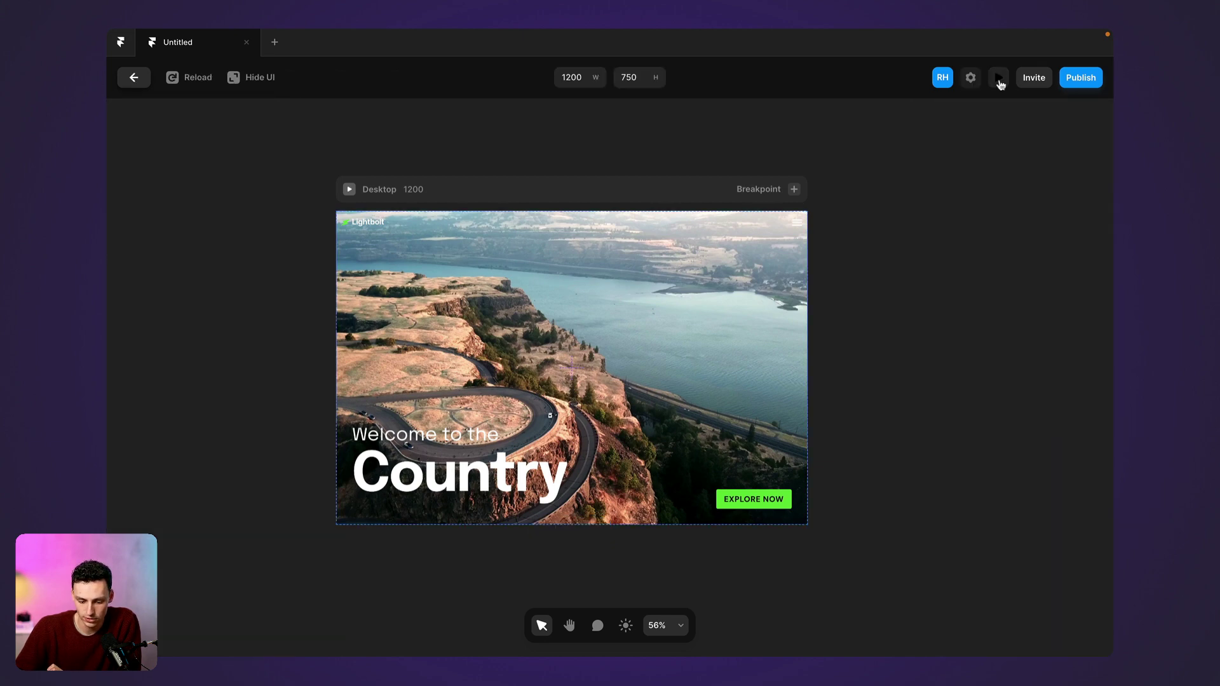
click(134, 77)
click(1039, 335)
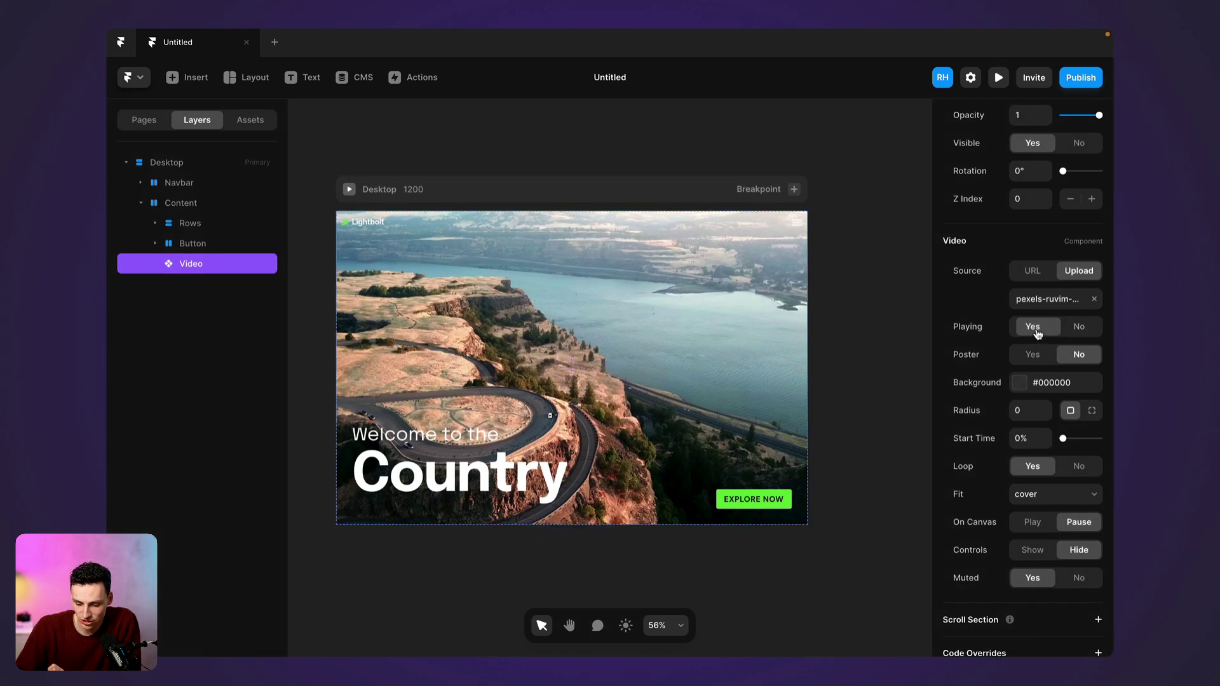
click(1043, 558)
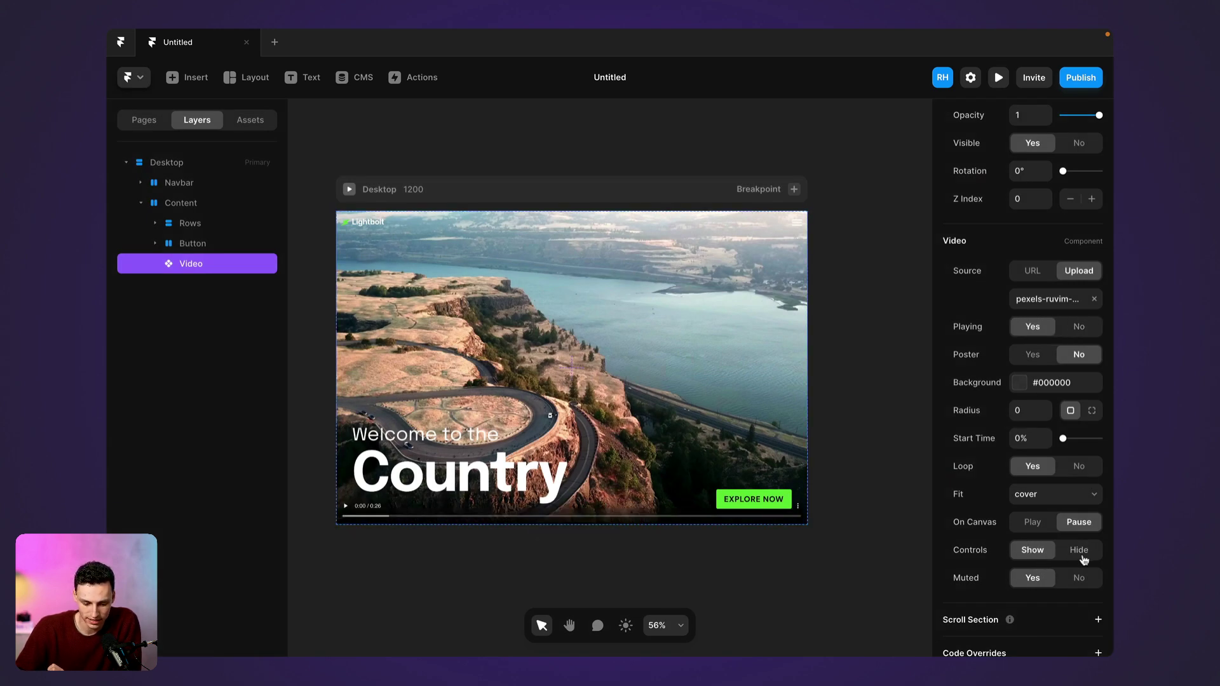
click(1080, 551)
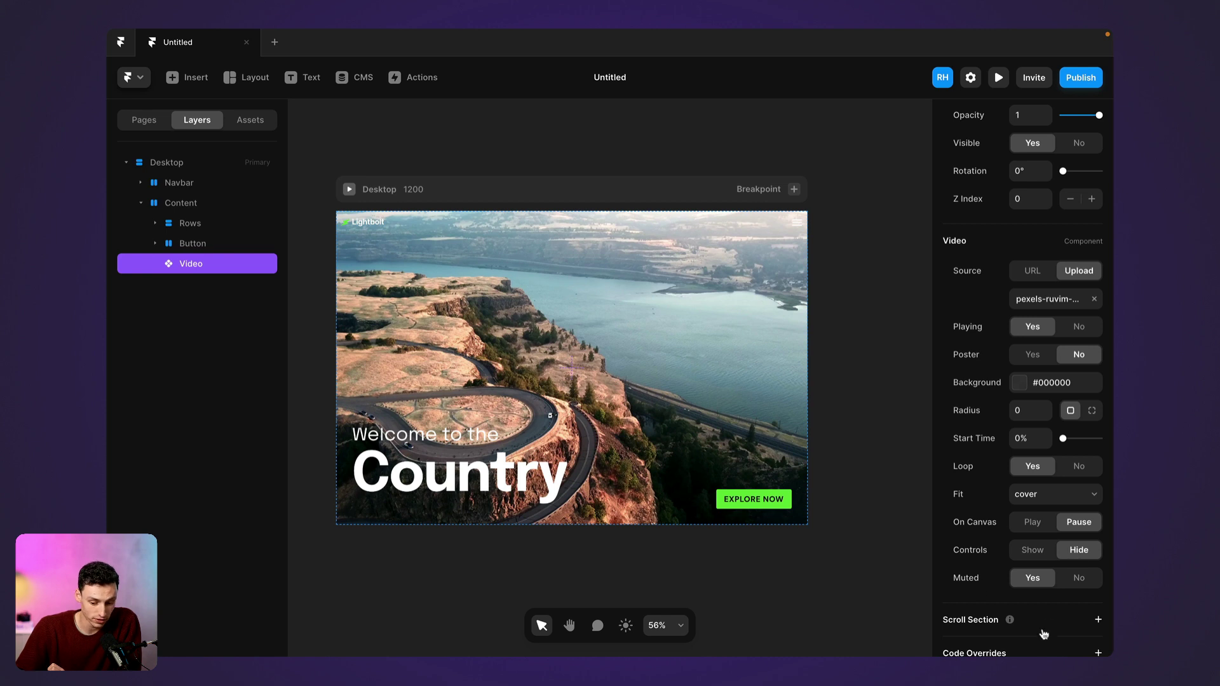
click(1074, 579)
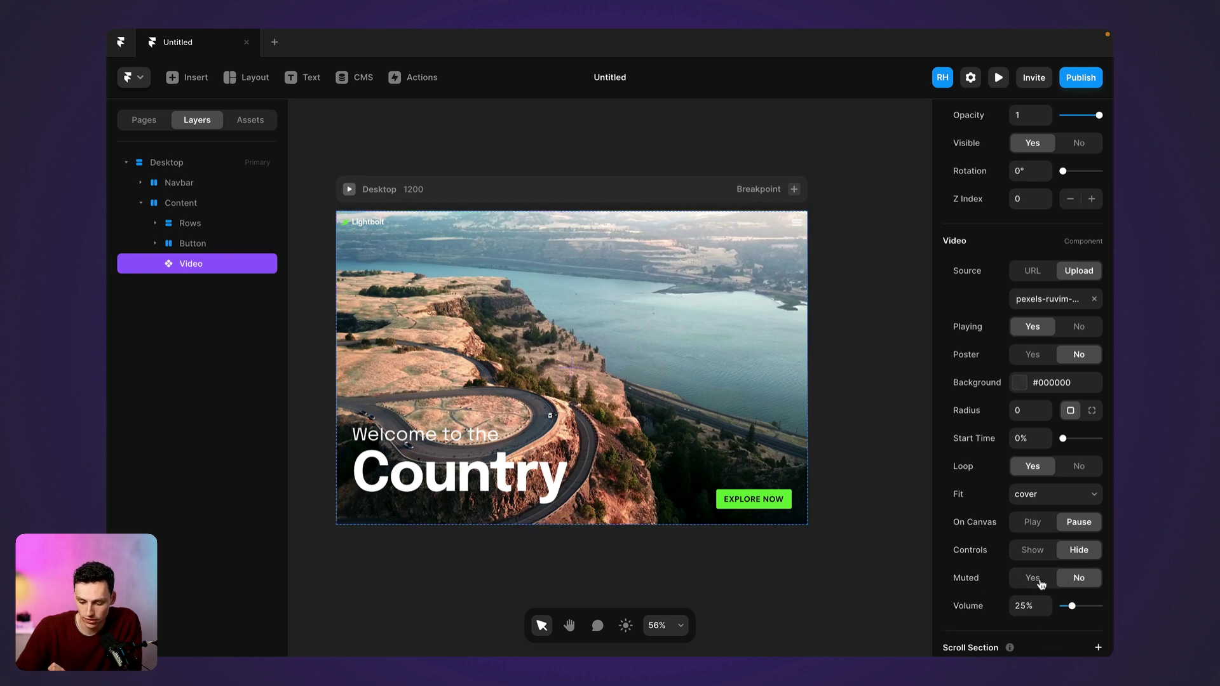
scroll(1040, 585, down, 2)
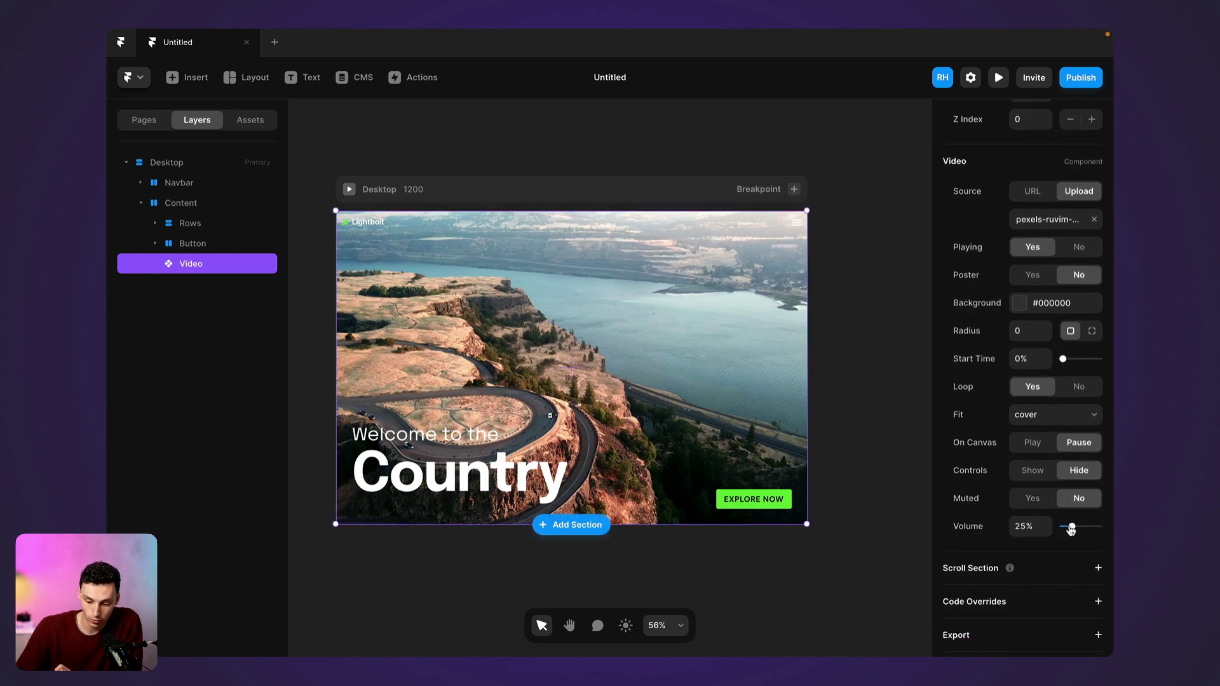
drag(1073, 530, 1081, 531)
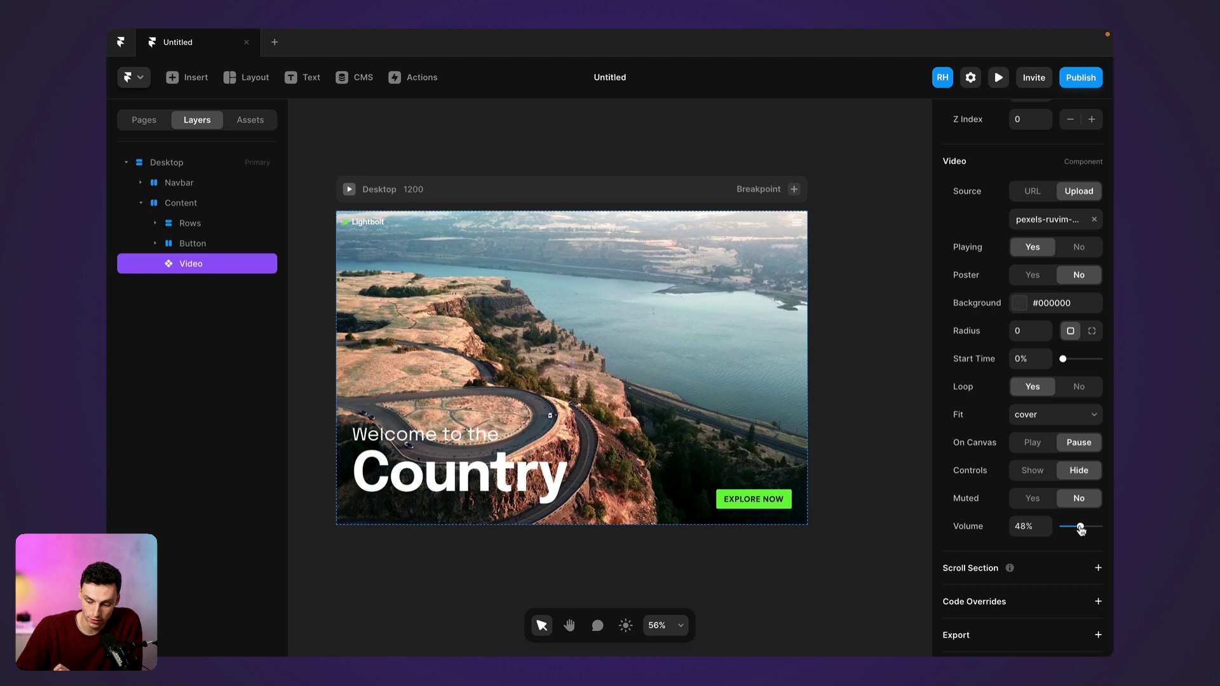
click(1036, 500)
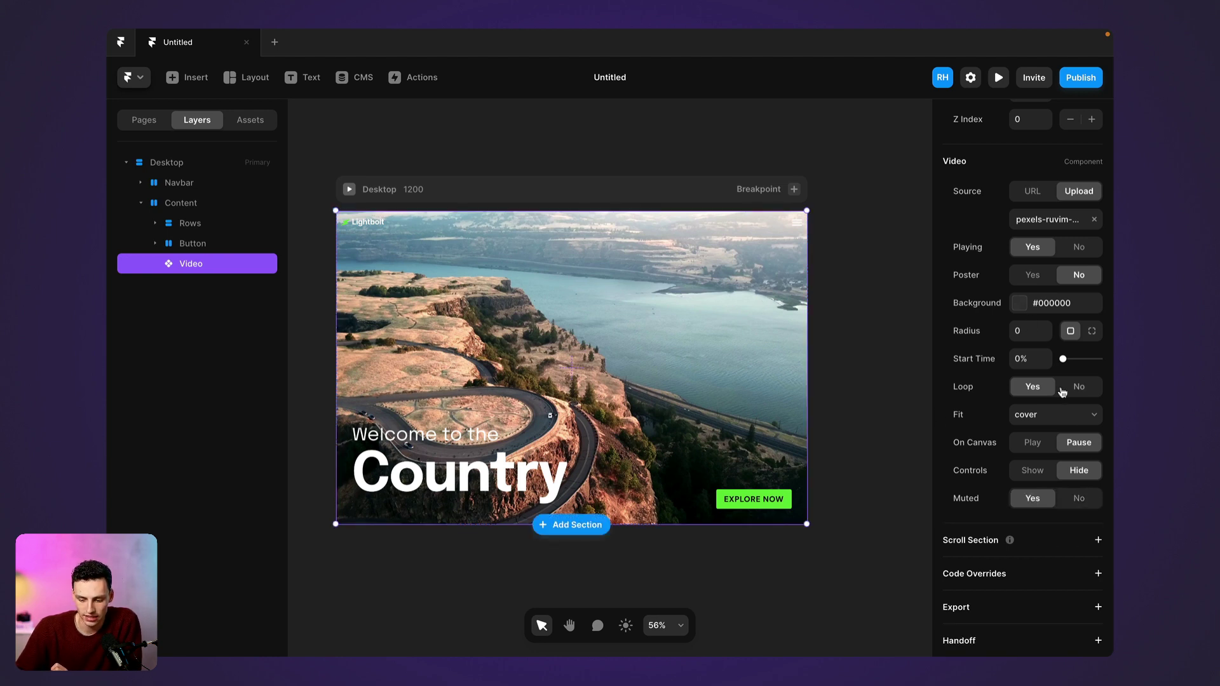
scroll(1062, 391, up, 3)
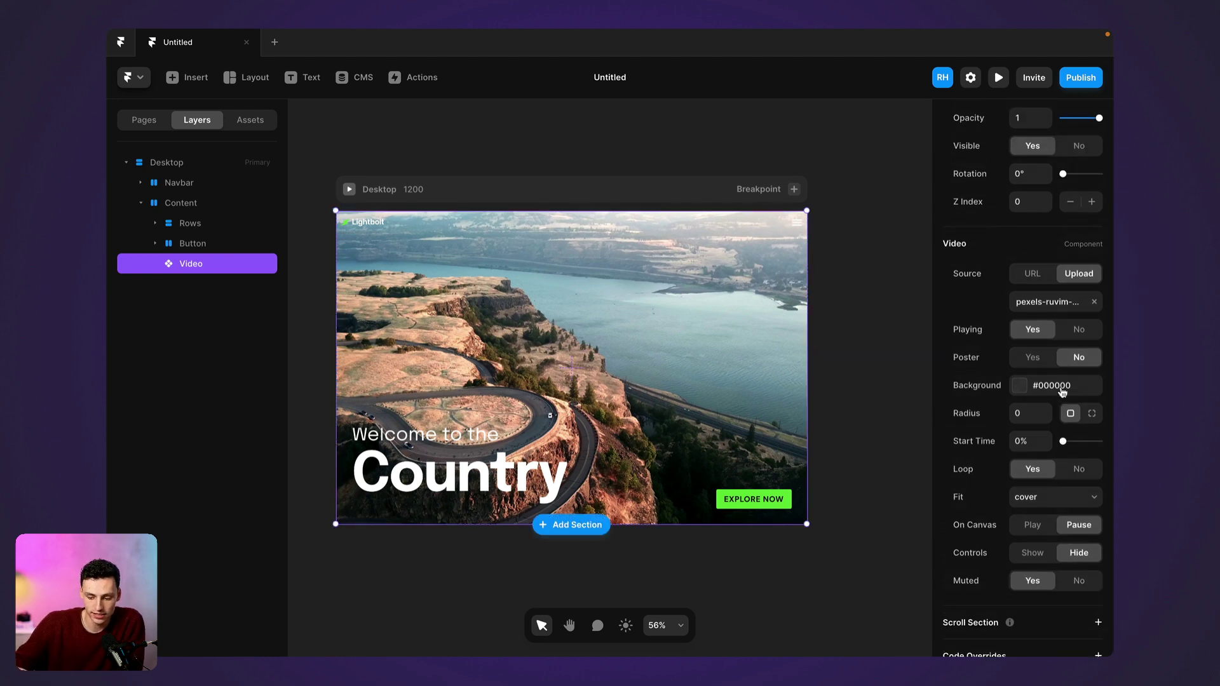